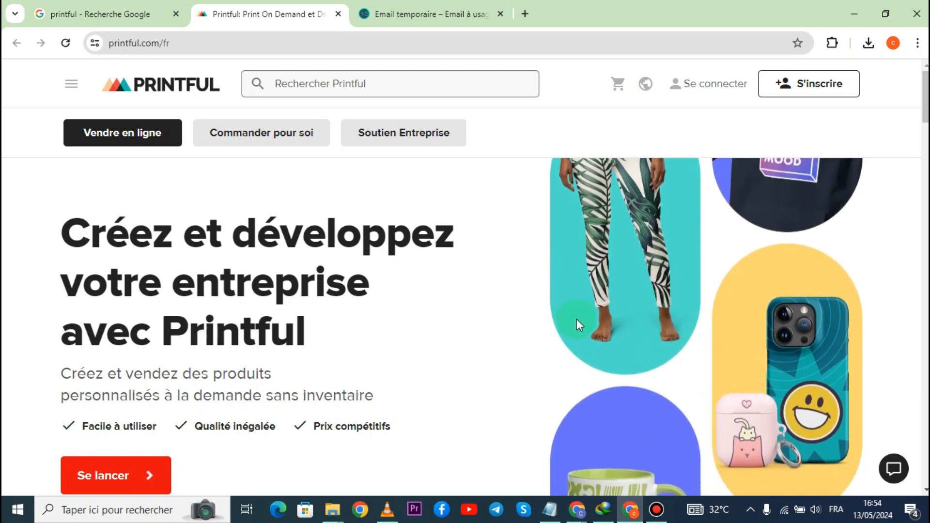
Return to the Google results and open the Printful website.
left_click(138, 14)
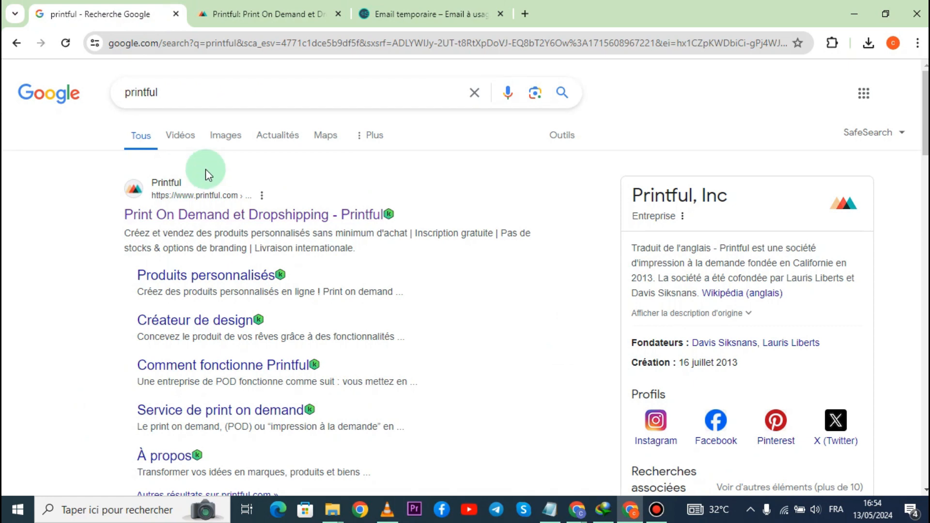
left_click(226, 88)
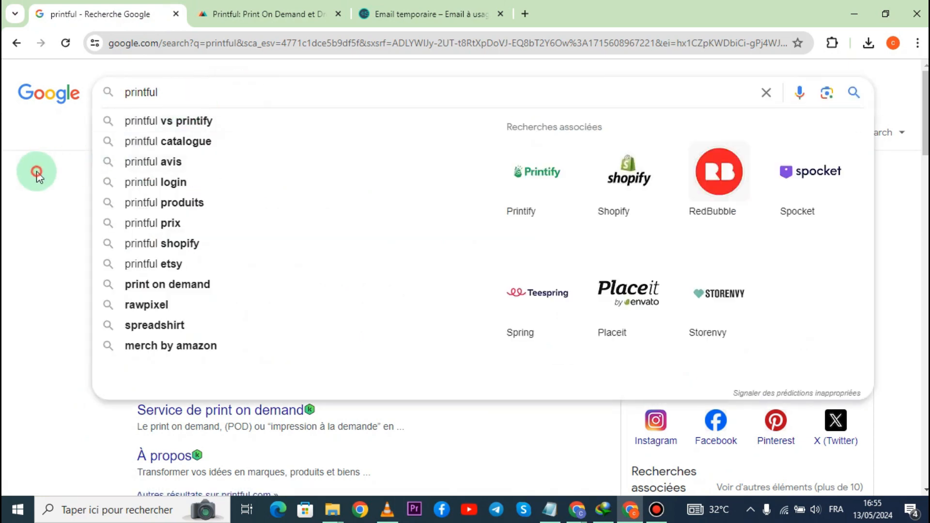
left_click(38, 175)
left_click(294, 225)
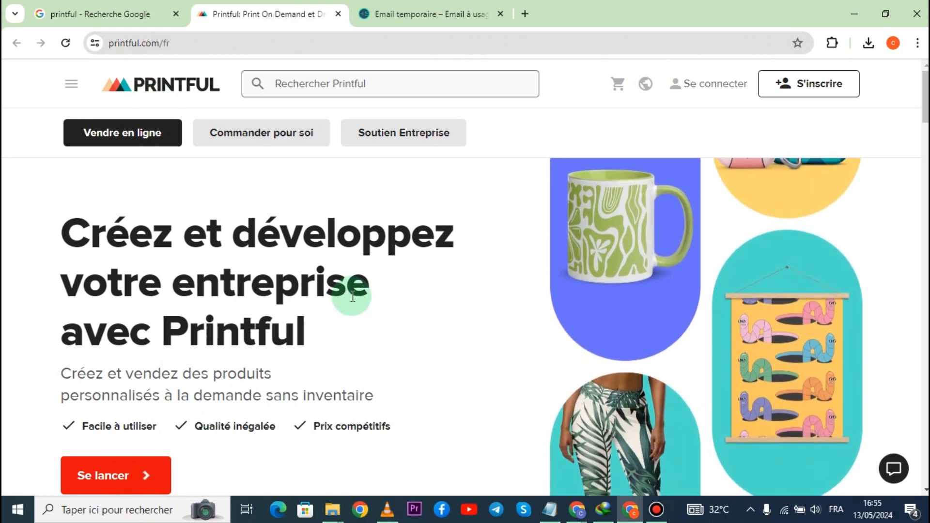
Open Printful's sign-up page and choose to register with an e-mail address.
left_click(822, 91)
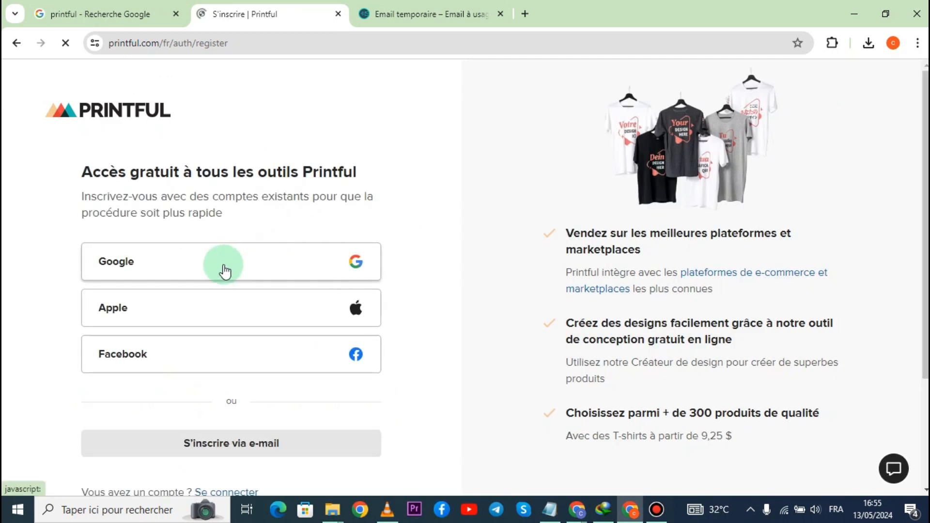
scroll(231, 314, "down", 3)
scroll(232, 314, "up", 3)
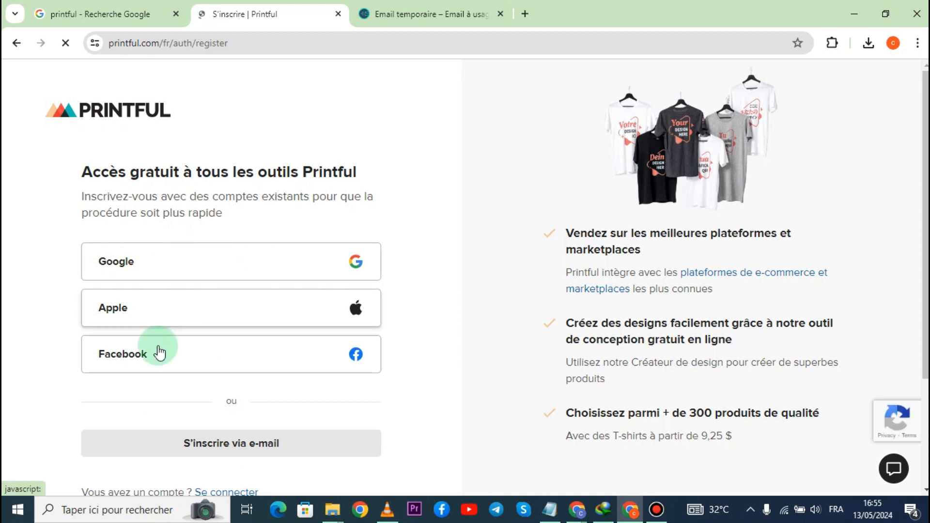
scroll(205, 362, "down", 3)
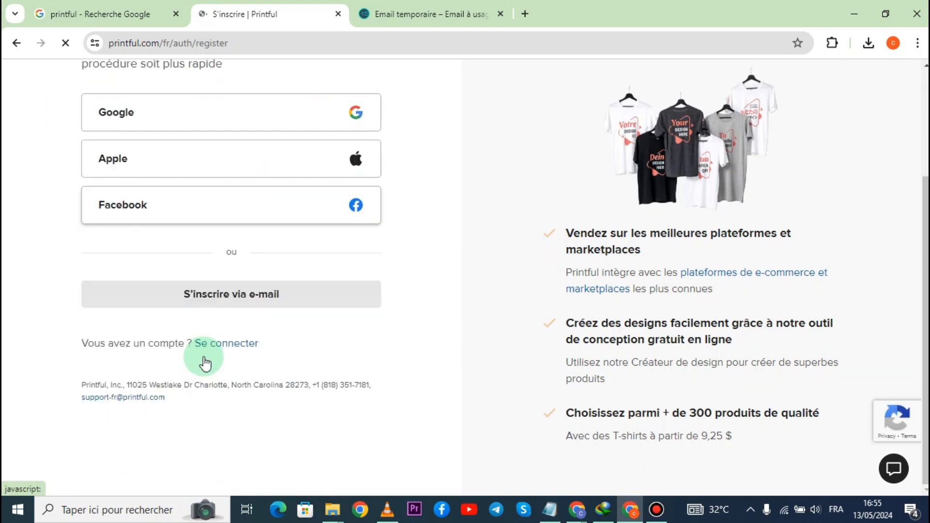
left_click(229, 304)
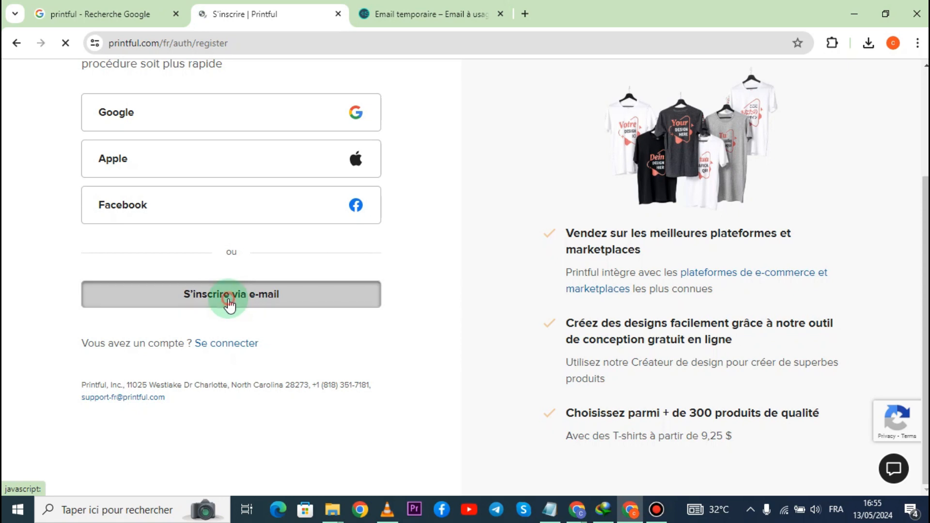
Enter the full name, e-mail address and account password, accept the terms of service and sign up.
left_click(204, 246)
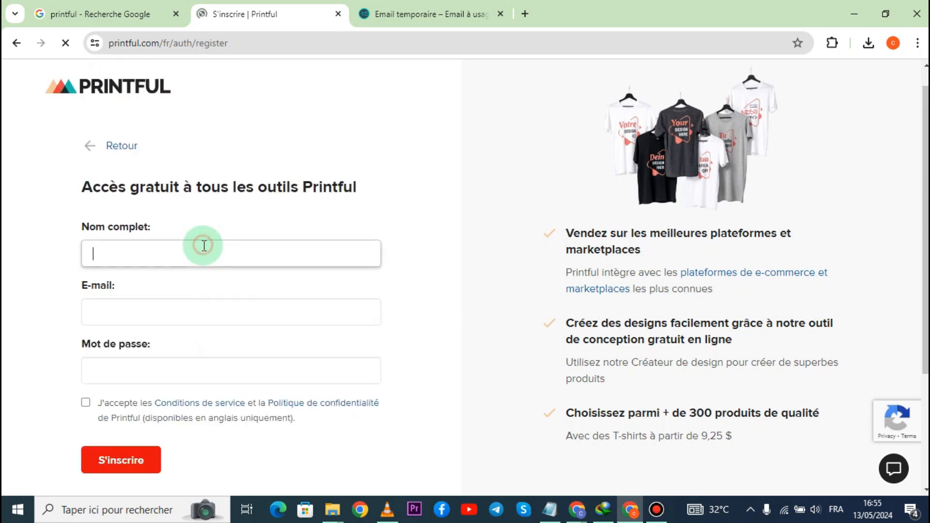
type("Marc Carl")
left_click(210, 313)
left_click(212, 356)
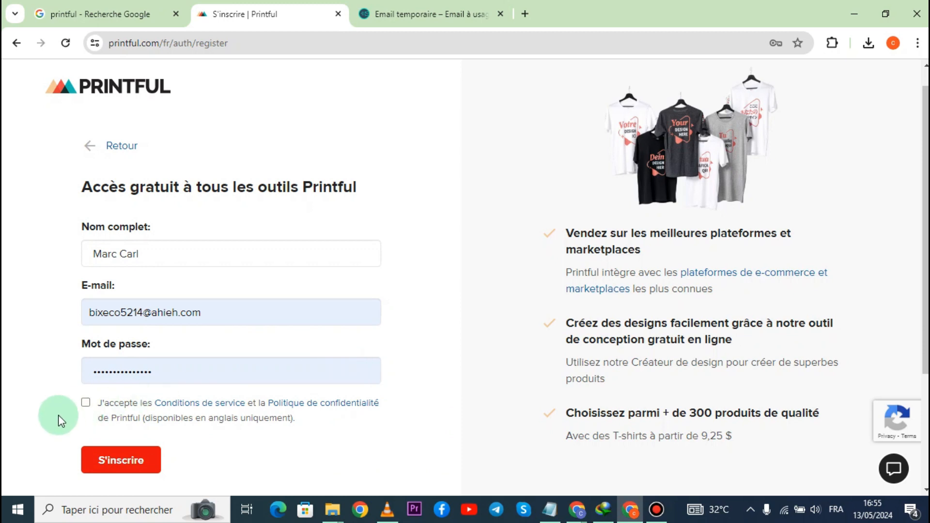
left_click(85, 402)
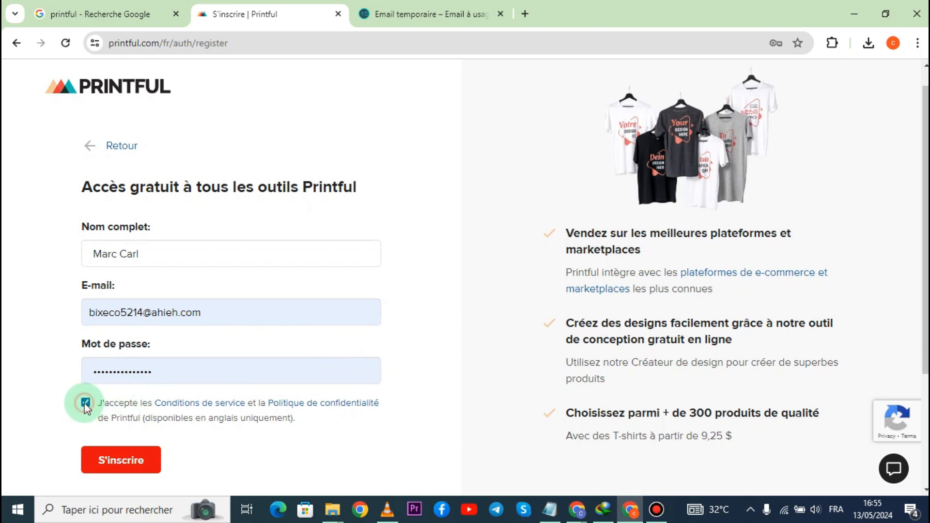
left_click(120, 464)
Answer the main-objective question in the onboarding questionnaire with Vendre en ligne.
left_click_drag(86, 183, 388, 200)
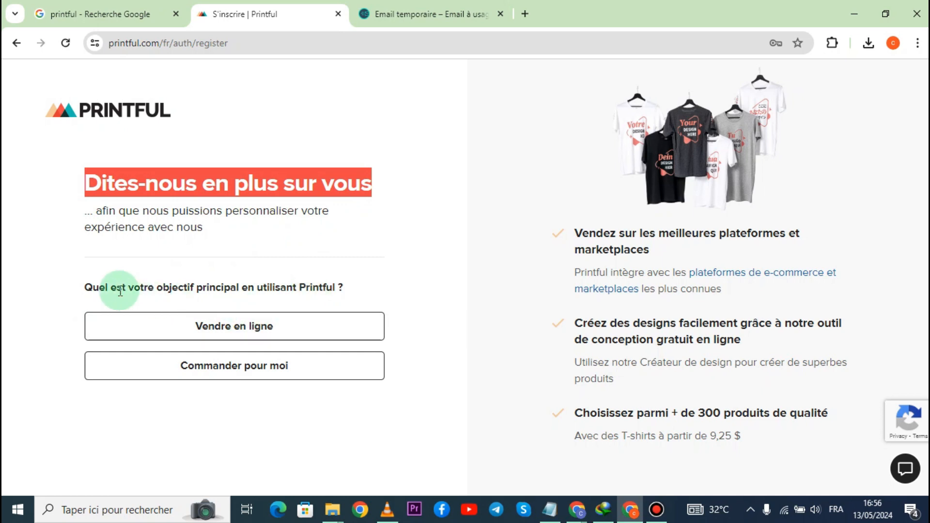
left_click(93, 288)
left_click_drag(96, 288, 366, 297)
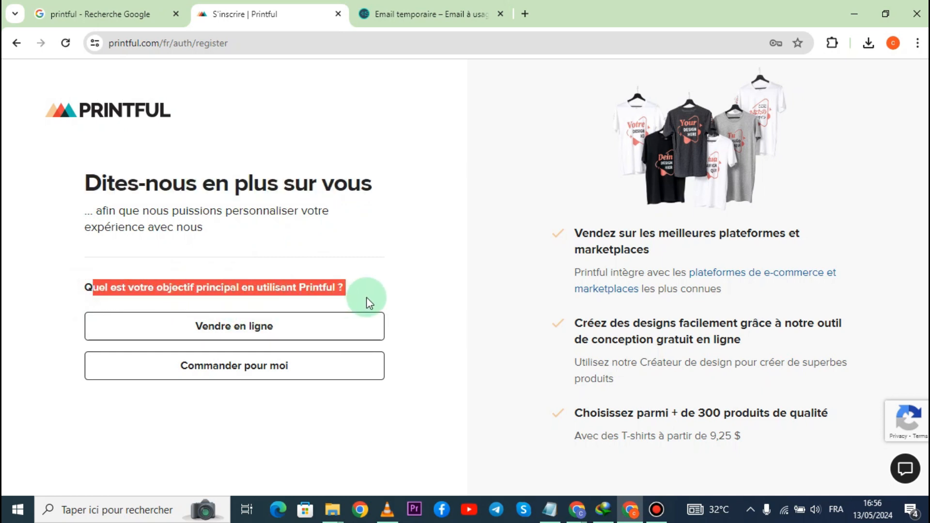
left_click(362, 288)
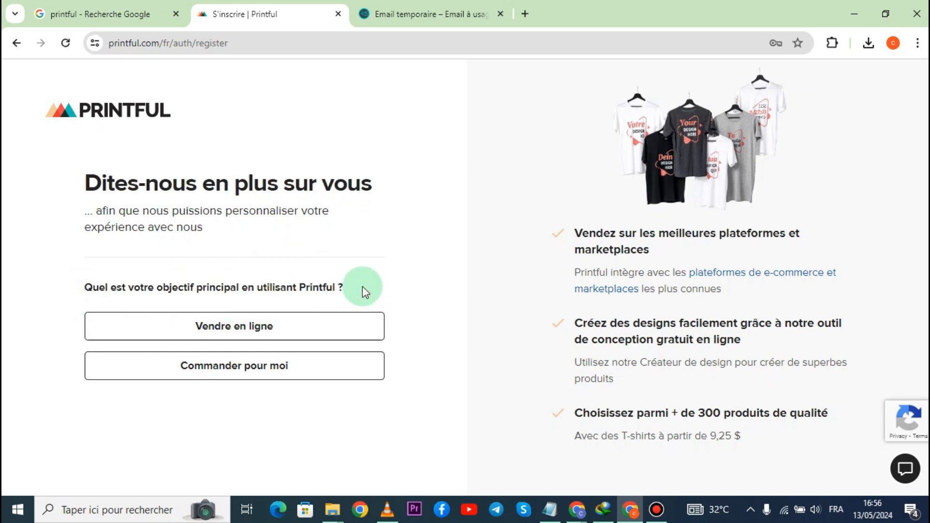
left_click(267, 329)
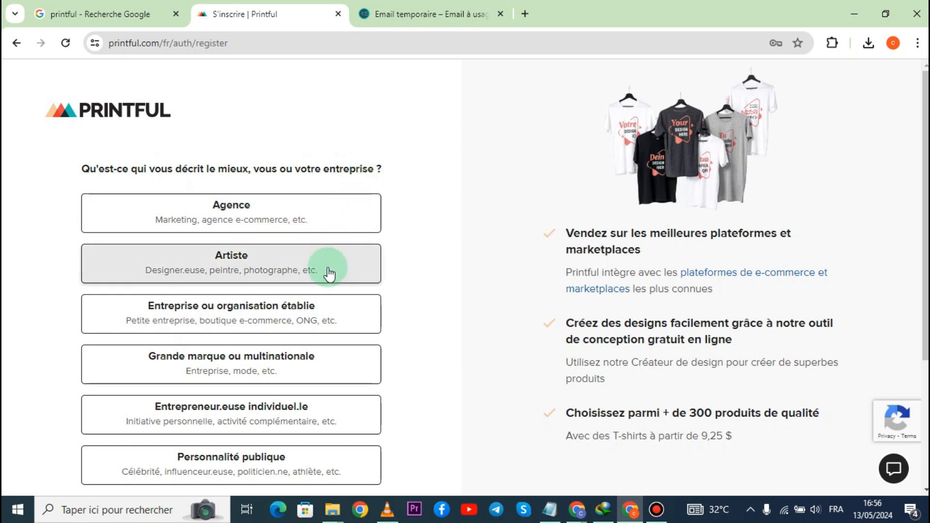
Describe yourself or your business as Agence.
scroll(324, 304, "down", 1)
scroll(325, 305, "down", 3)
scroll(319, 291, "up", 3)
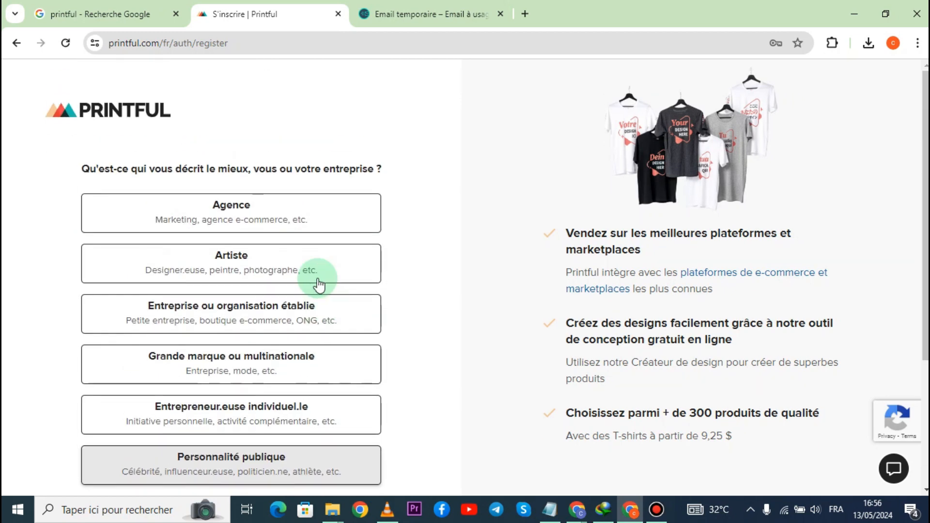
left_click(294, 217)
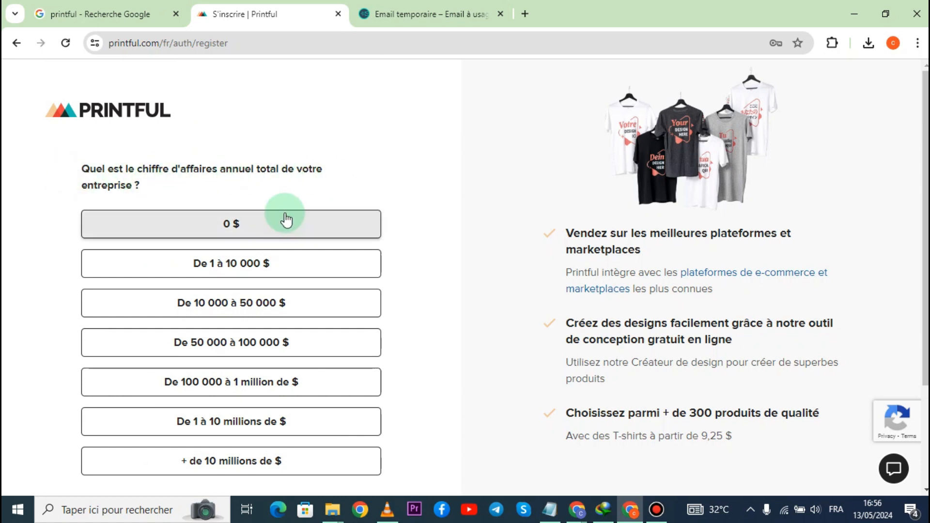
Select 0 $ as annual revenue and Vêtements as the type of products to sell.
scroll(271, 223, "down", 3)
left_click(286, 179)
scroll(297, 176, "up", 3)
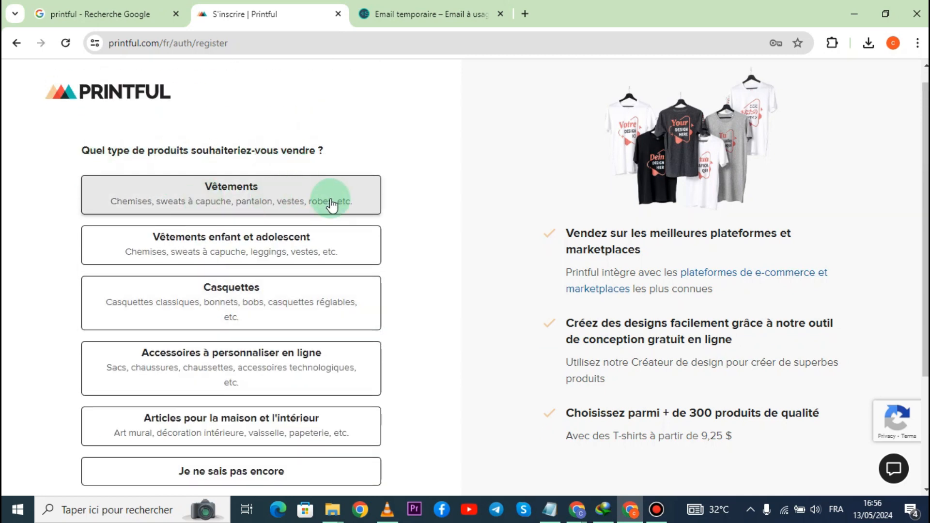
left_click(270, 202)
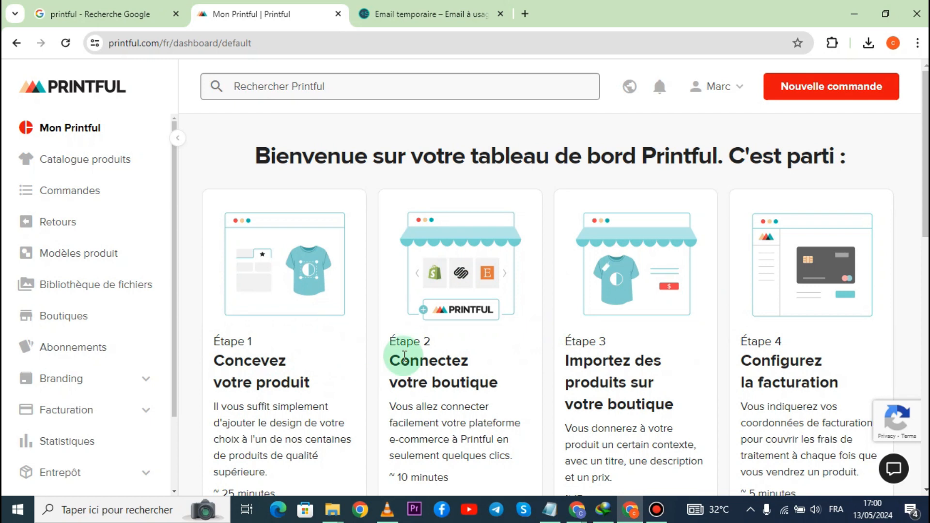
Open the Boutiques page in a new tab and choose to connect an e-commerce platform.
middle_click(484, 377)
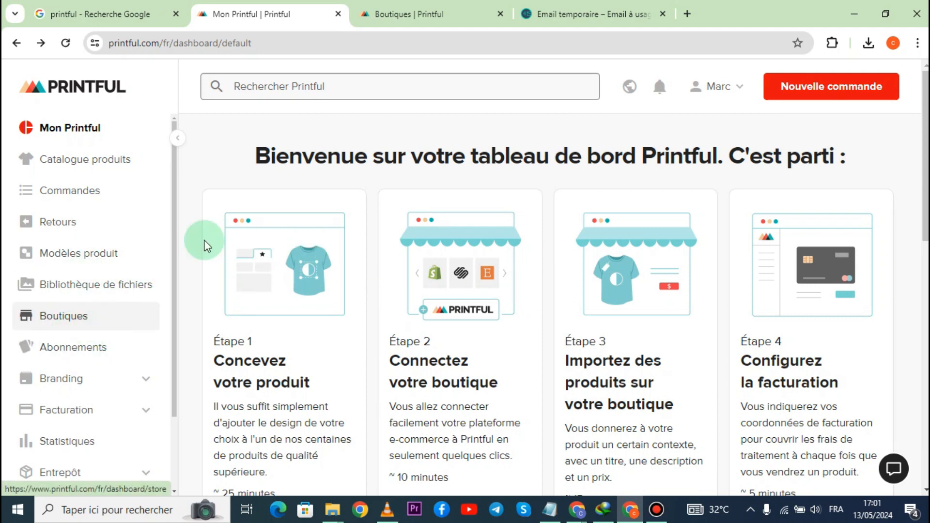
left_click(399, 18)
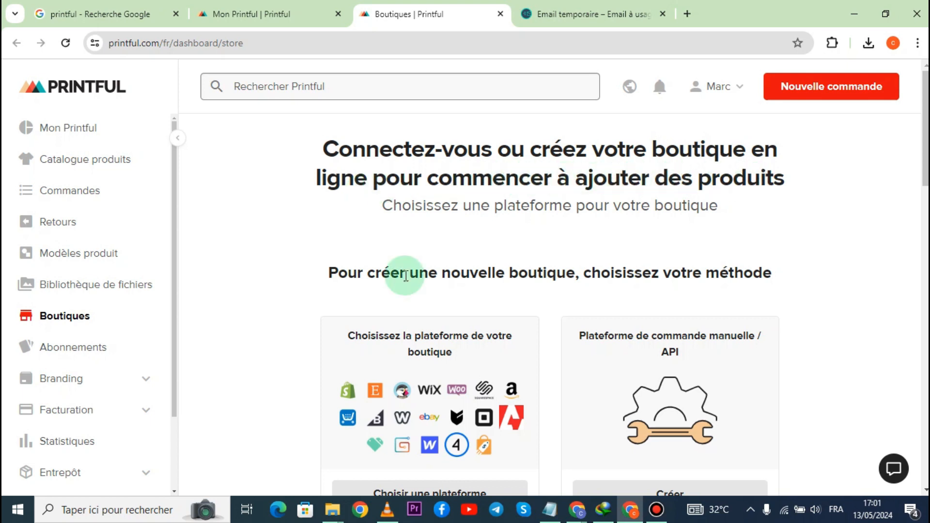
scroll(425, 290, "down", 3)
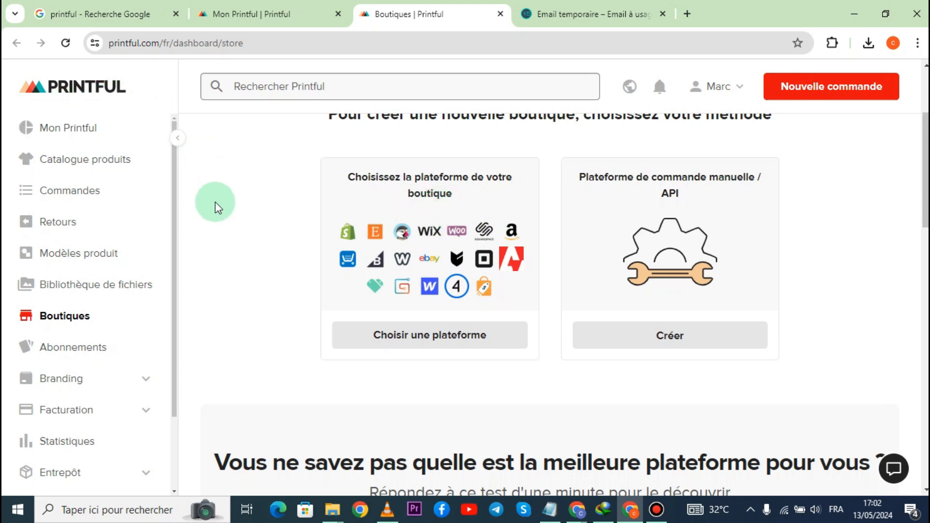
scroll(413, 263, "down", 3)
scroll(435, 280, "up", 3)
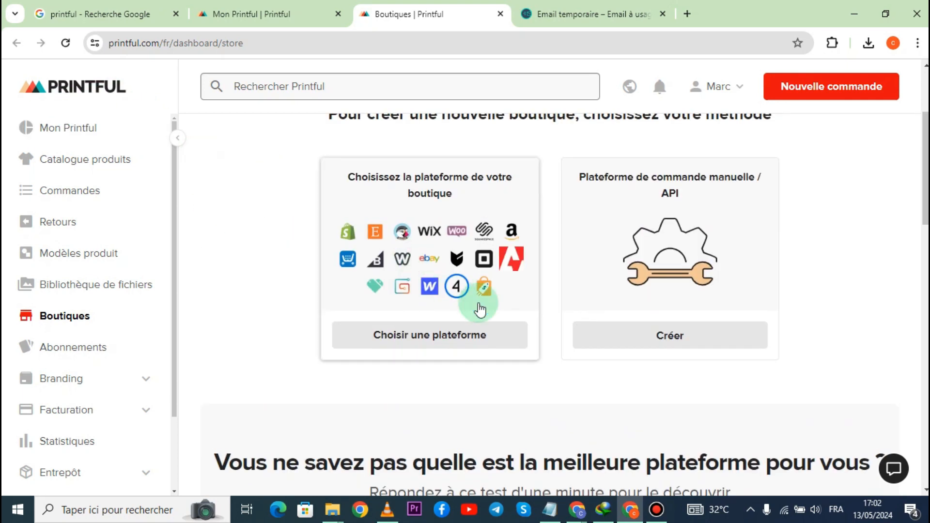
left_click(427, 336)
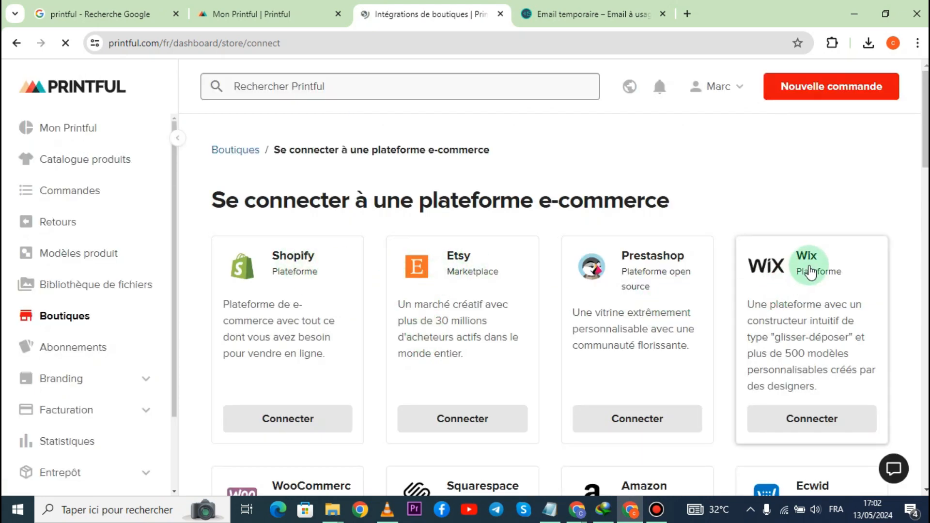
Choose to connect a Shopify store.
scroll(804, 271, "down", 3)
scroll(842, 386, "up", 3)
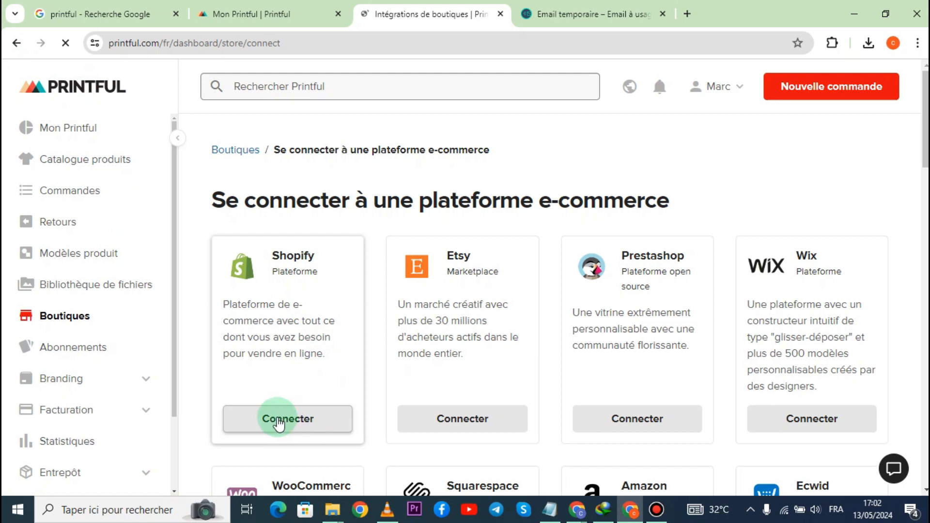
left_click(297, 427)
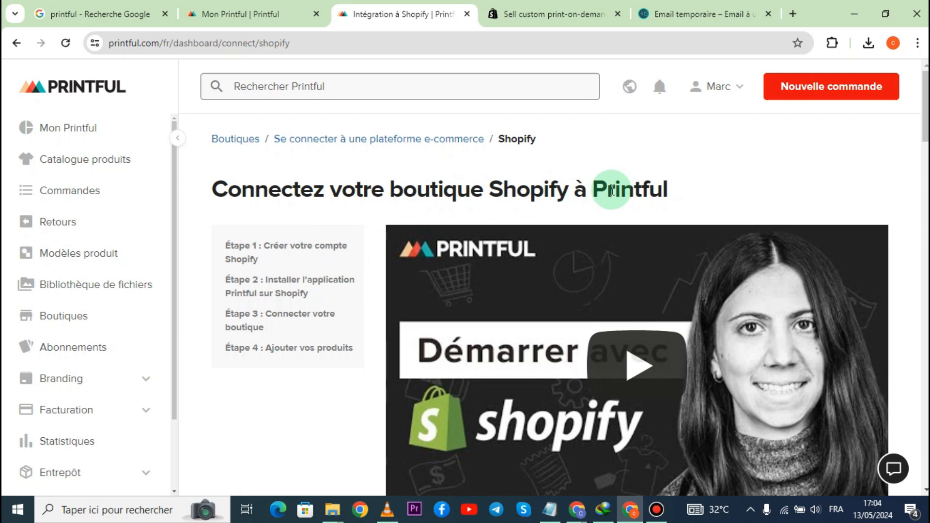
Get the Printful app from the Shopify App Store and install it on the store.
scroll(587, 196, "down", 3)
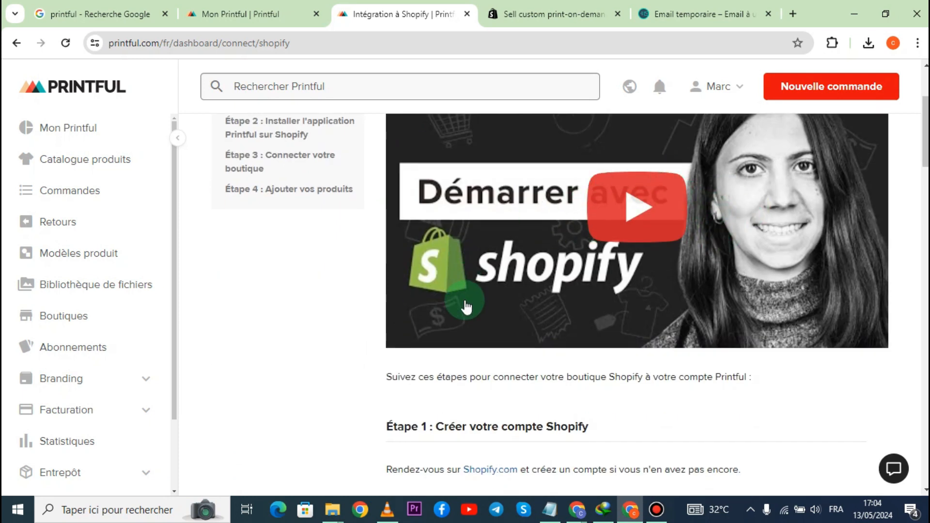
scroll(465, 303, "down", 3)
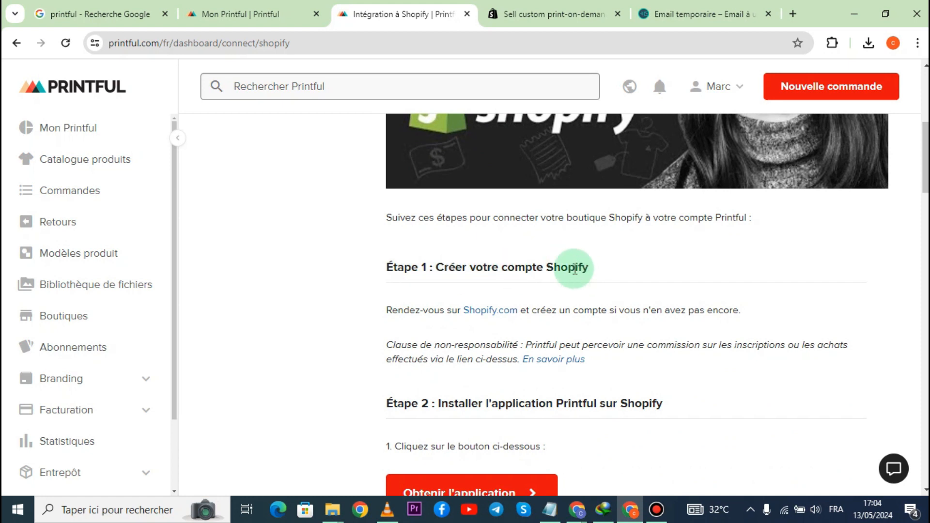
scroll(533, 300, "down", 3)
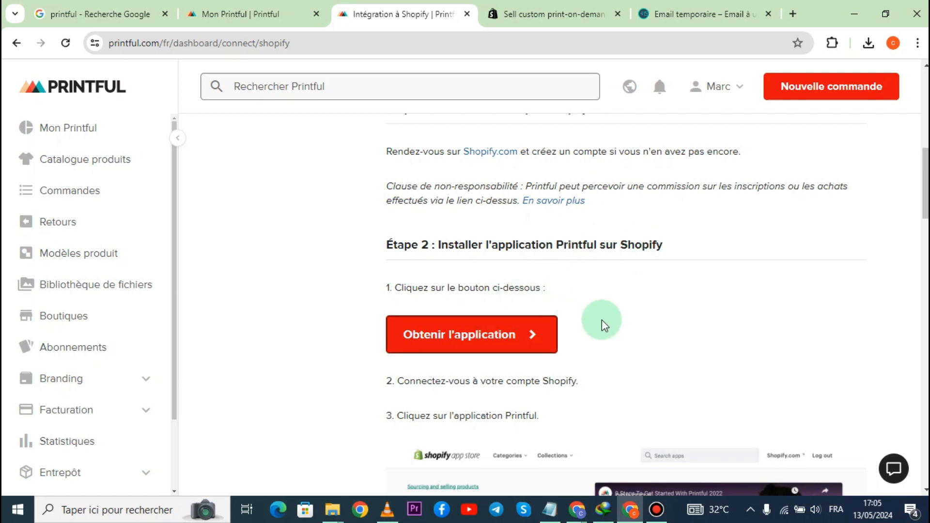
left_click(492, 342)
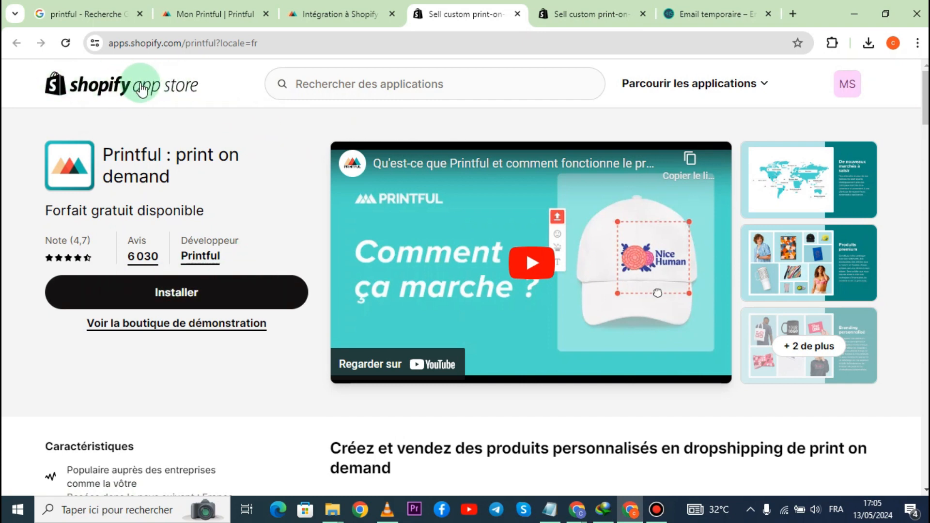
left_click(245, 291)
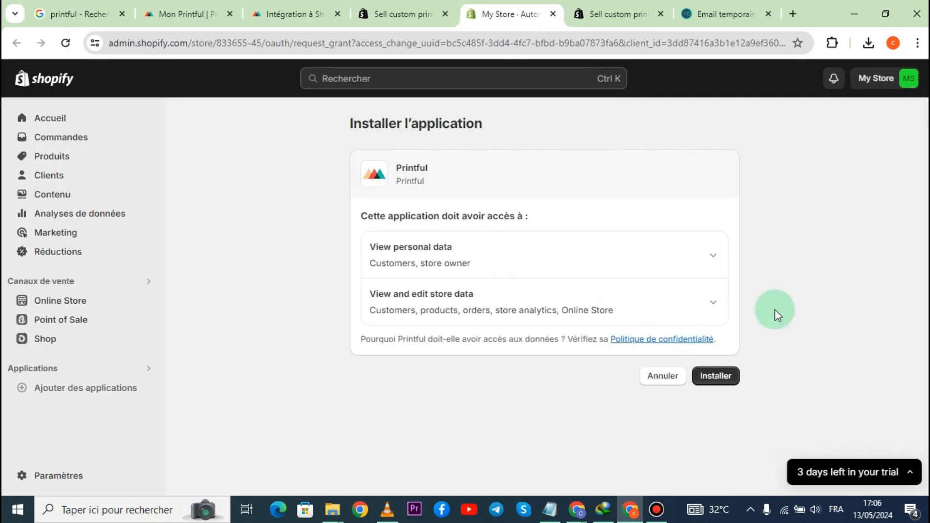
left_click(715, 380)
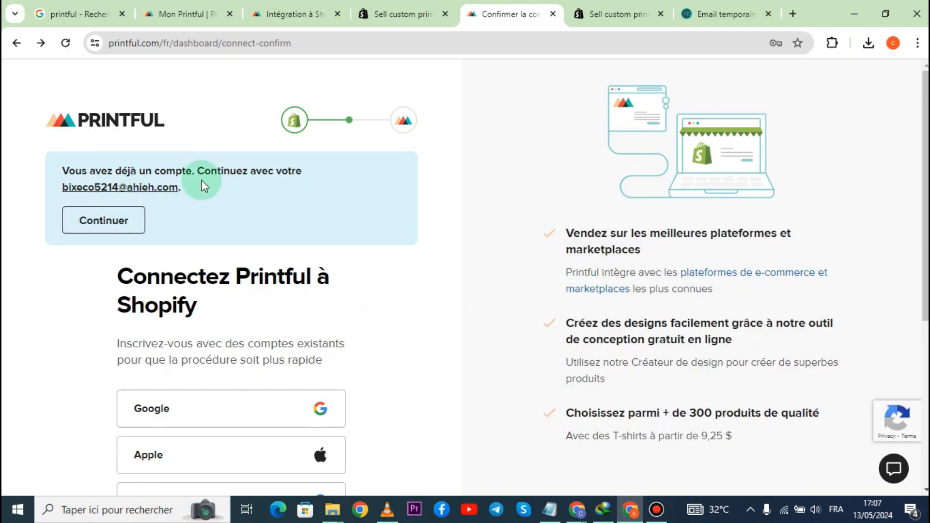
Continue with the existing Printful account and confirm connecting the Shopify store to it.
left_click_drag(61, 170, 160, 177)
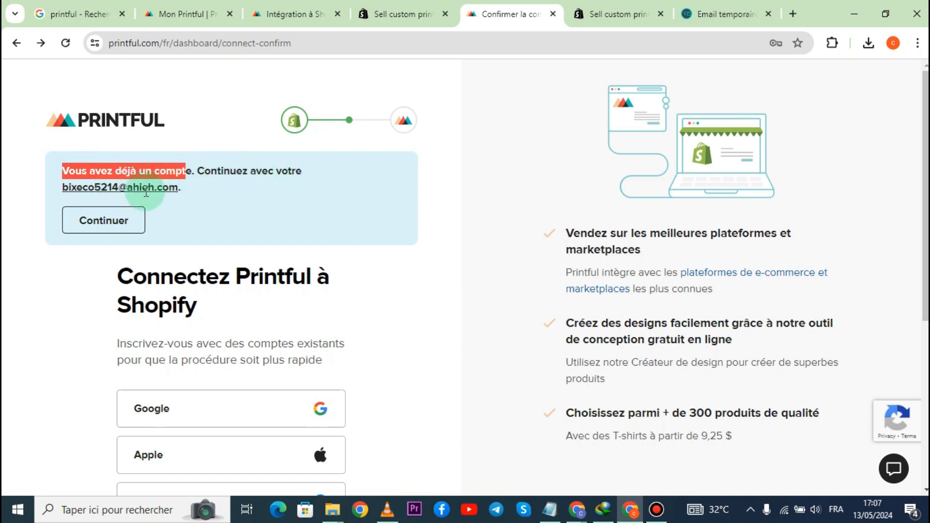
left_click(120, 226)
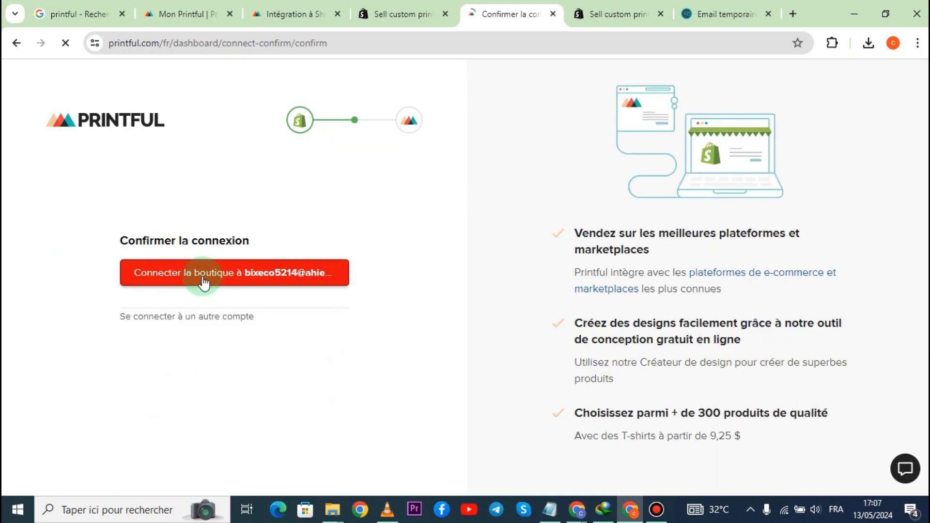
left_click(201, 276)
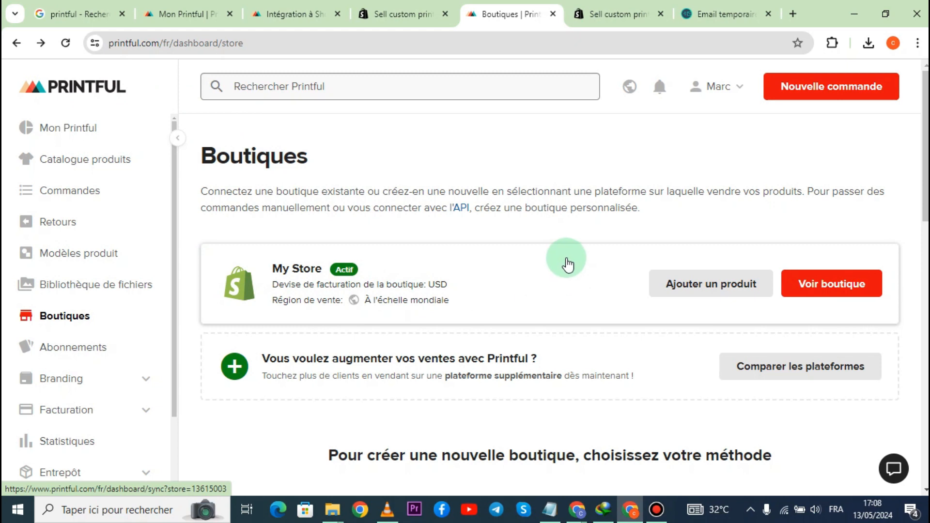
scroll(492, 281, "down", 6)
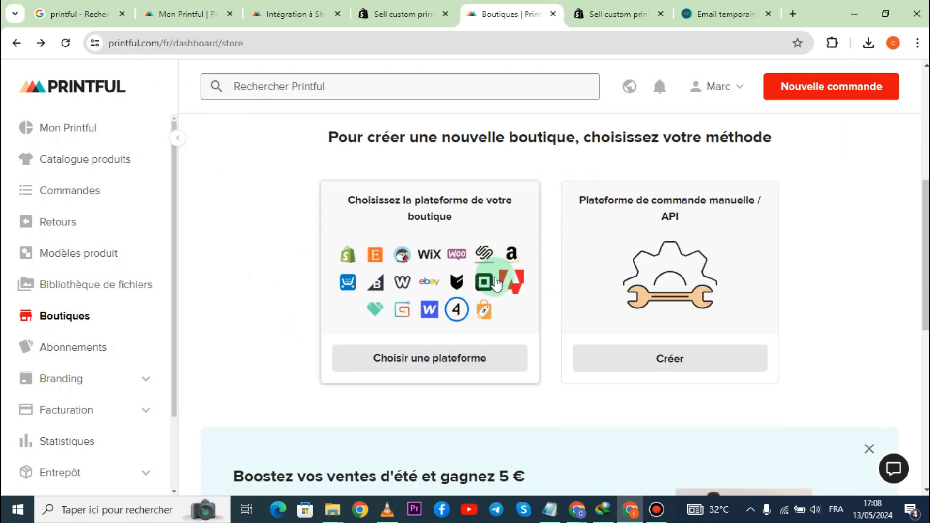
Open the New products collection from the product catalogue.
left_click(429, 360)
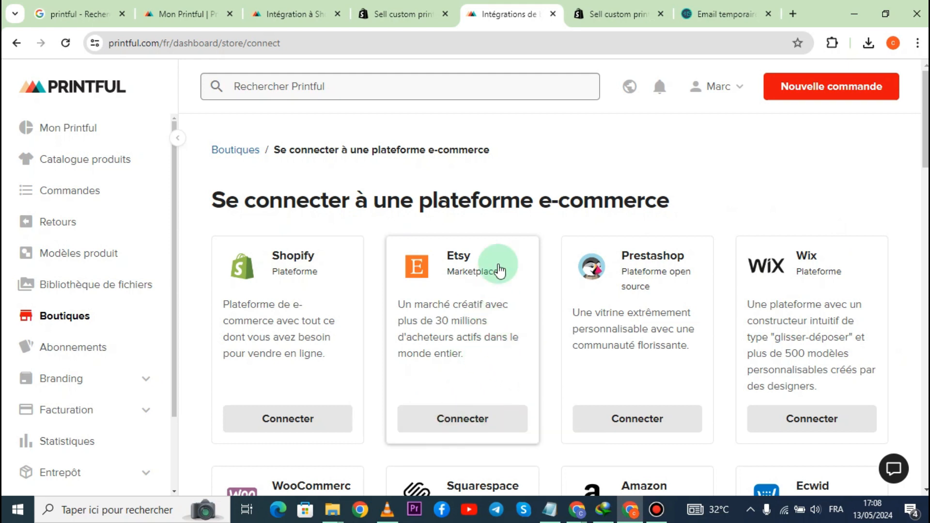
left_click(25, 49)
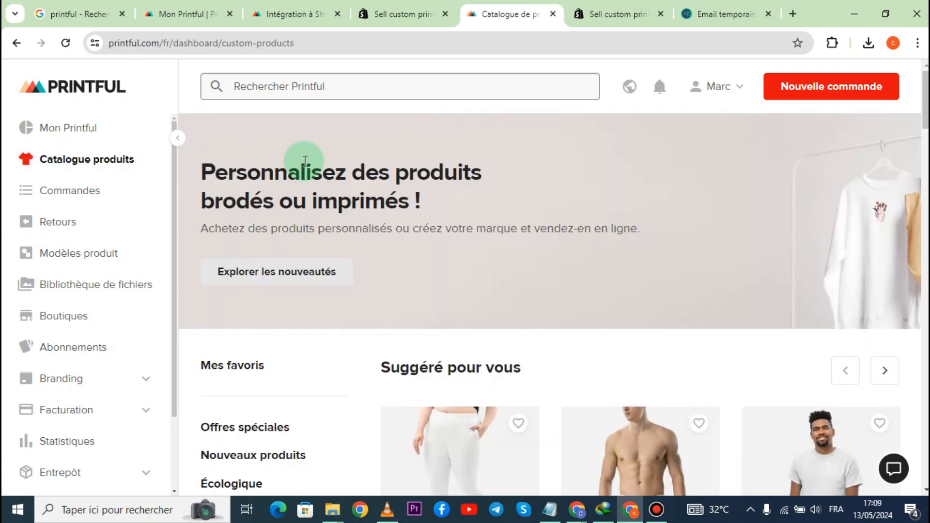
mouse_move(926, 105)
left_mouse_down()
mouse_move(926, 231)
mouse_move(925, 101)
left_mouse_up()
left_click(265, 278)
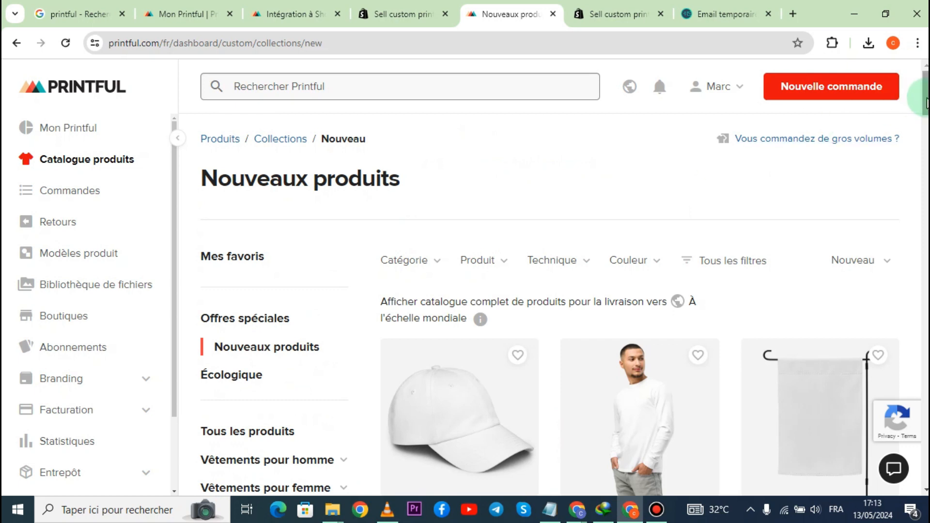
mouse_move(925, 93)
left_mouse_down()
mouse_move(925, 153)
mouse_move(924, 93)
left_mouse_up()
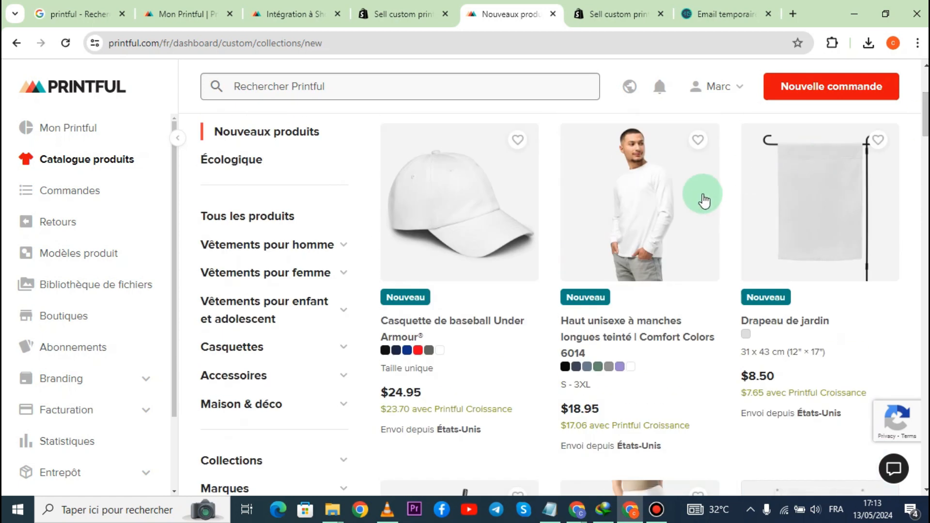
Examine the Comfort Colors 6014 long-sleeve top's photos and details, then return to the new products list.
left_click(642, 190)
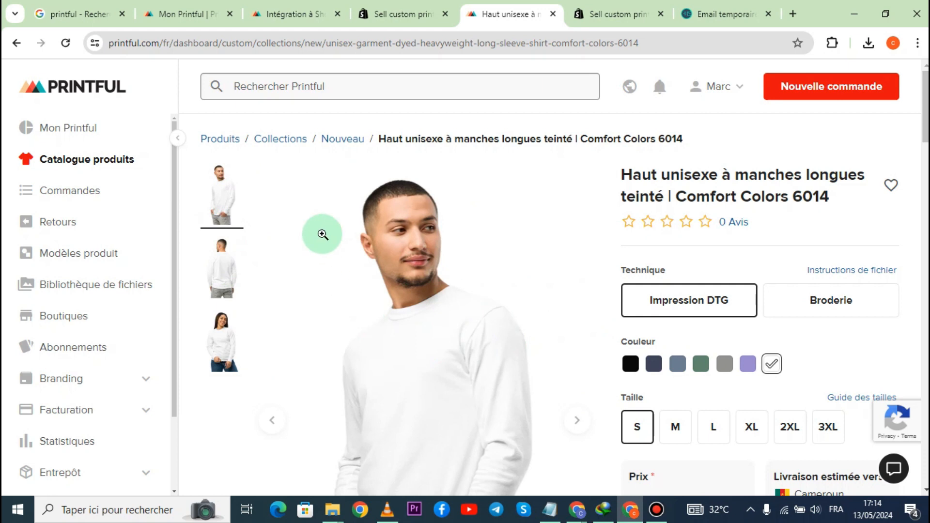
left_click(231, 269)
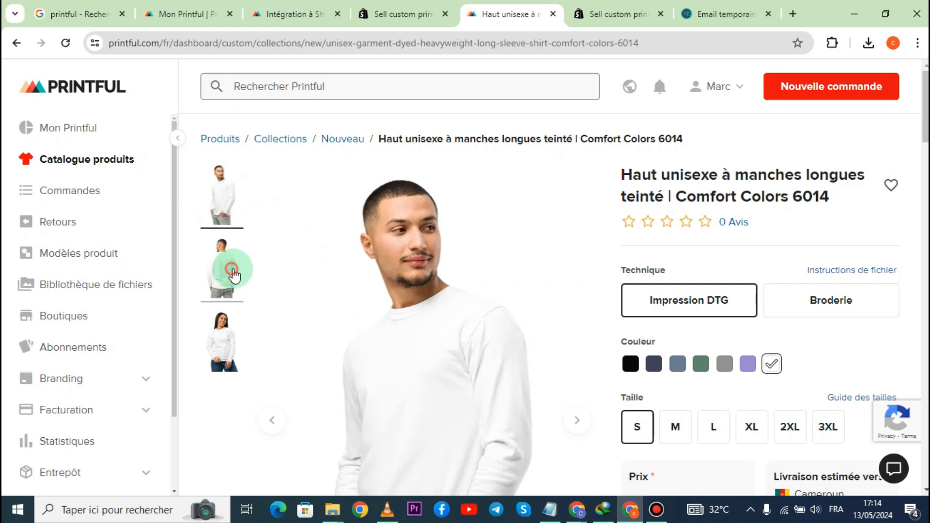
left_click(216, 330)
left_click(216, 268)
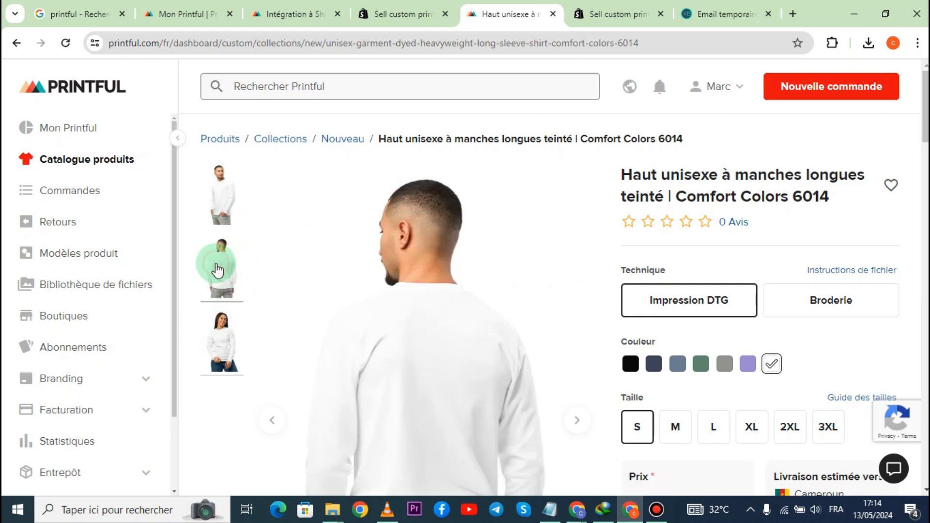
left_click(227, 342)
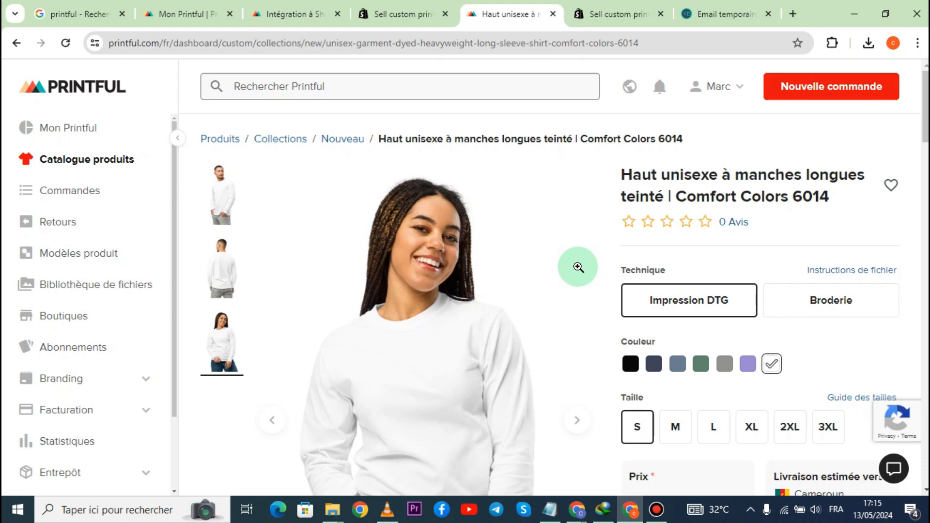
scroll(578, 266, "down", 3)
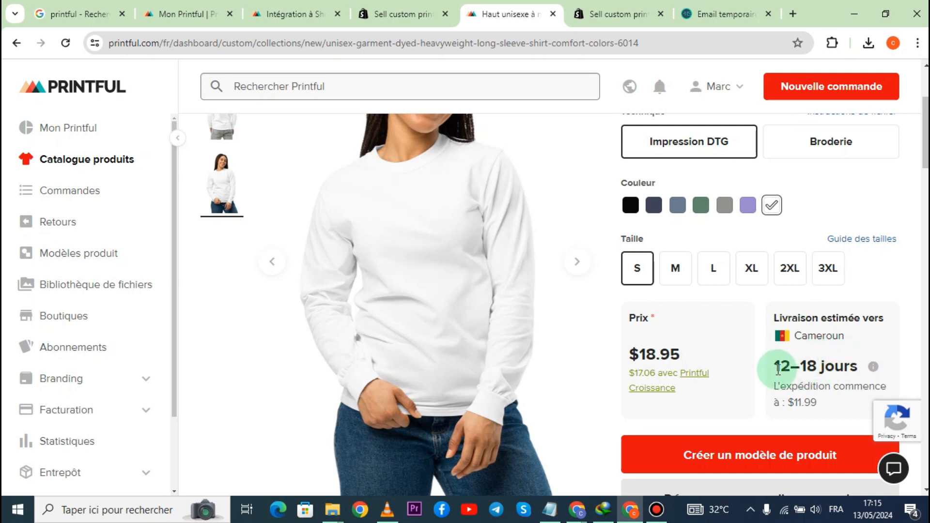
scroll(602, 343, "up", 3)
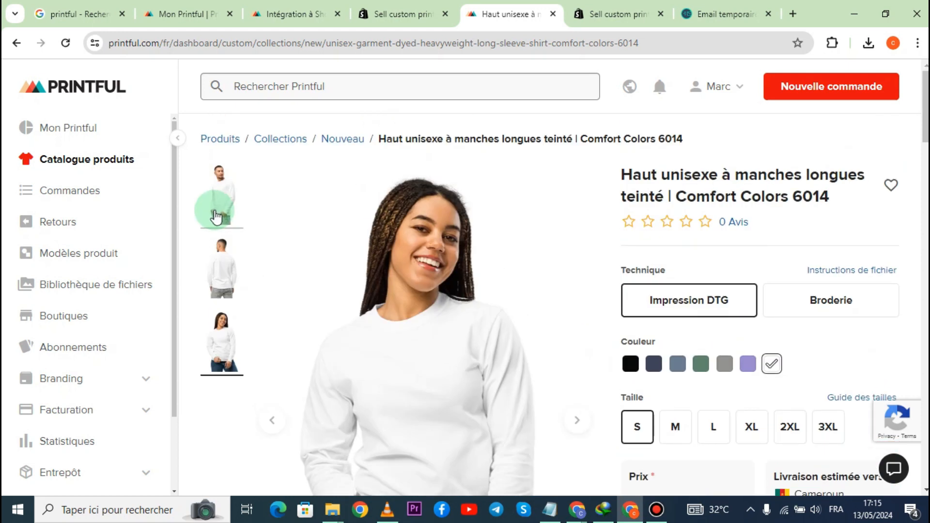
left_click(179, 138)
left_click(16, 43)
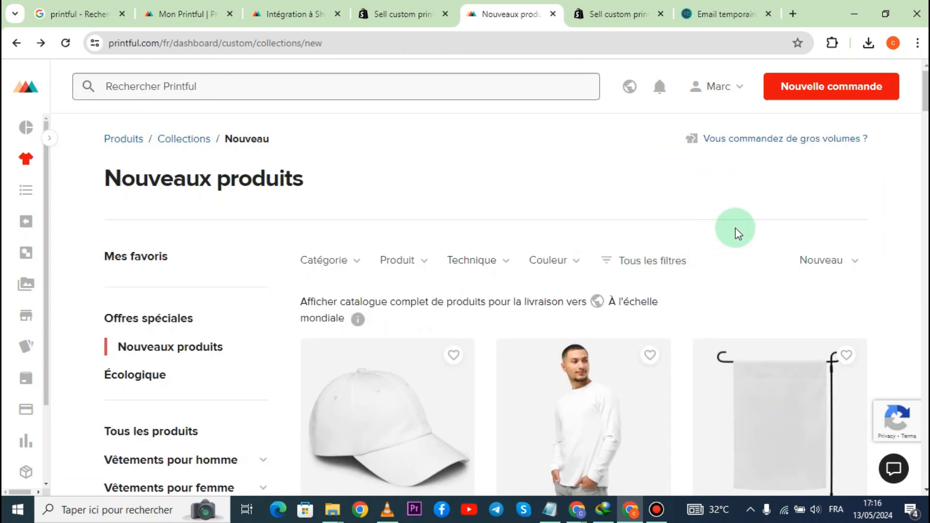
Set the default global selling region to Europe and apply the changes.
mouse_move(360, 323)
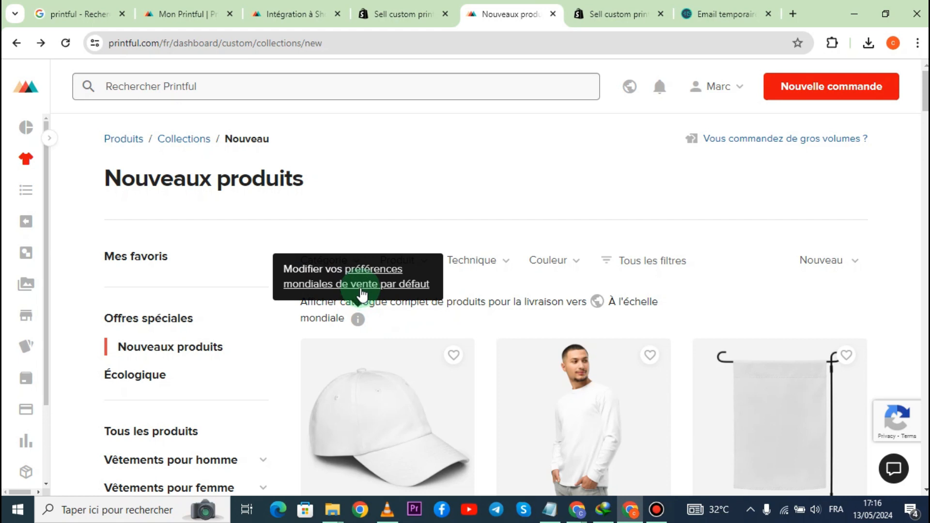
left_click(361, 291)
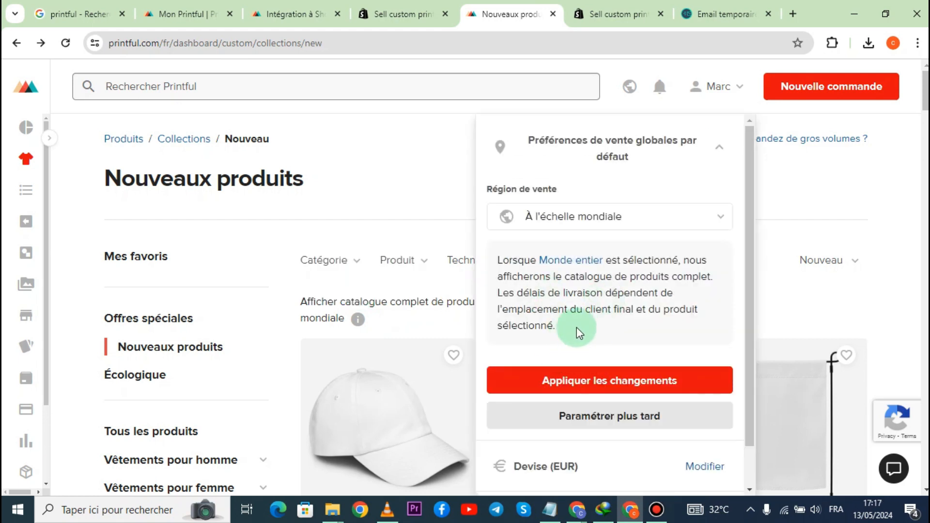
left_click(621, 224)
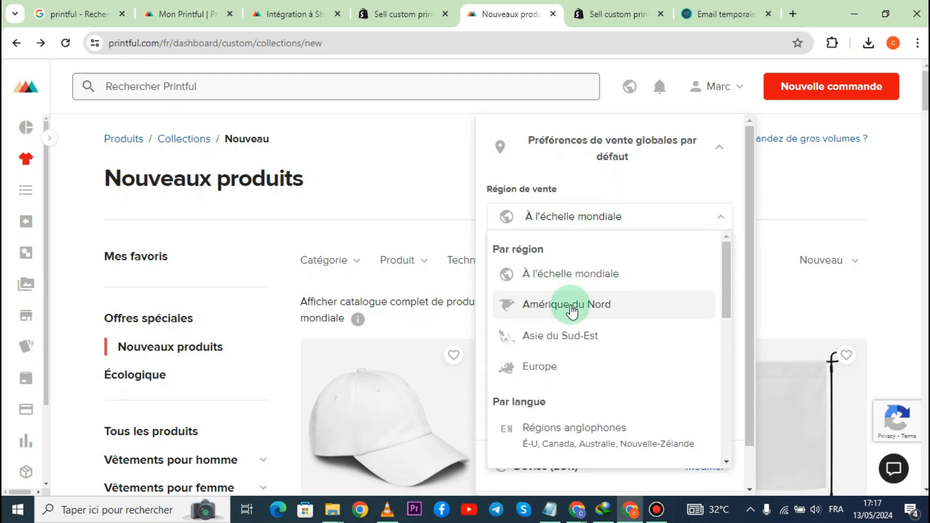
left_click(560, 373)
left_click(498, 287)
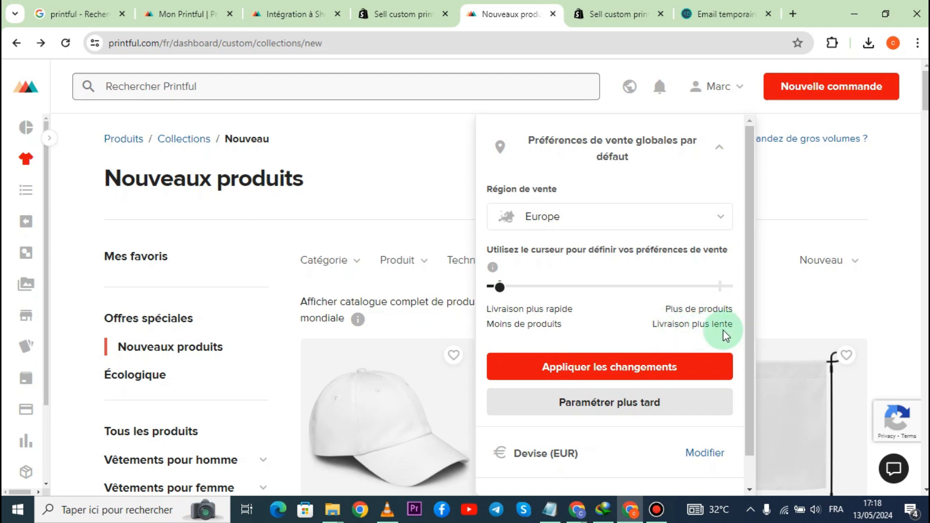
mouse_move(503, 289)
left_mouse_down()
mouse_move(487, 290)
mouse_move(615, 301)
mouse_move(490, 302)
left_mouse_up()
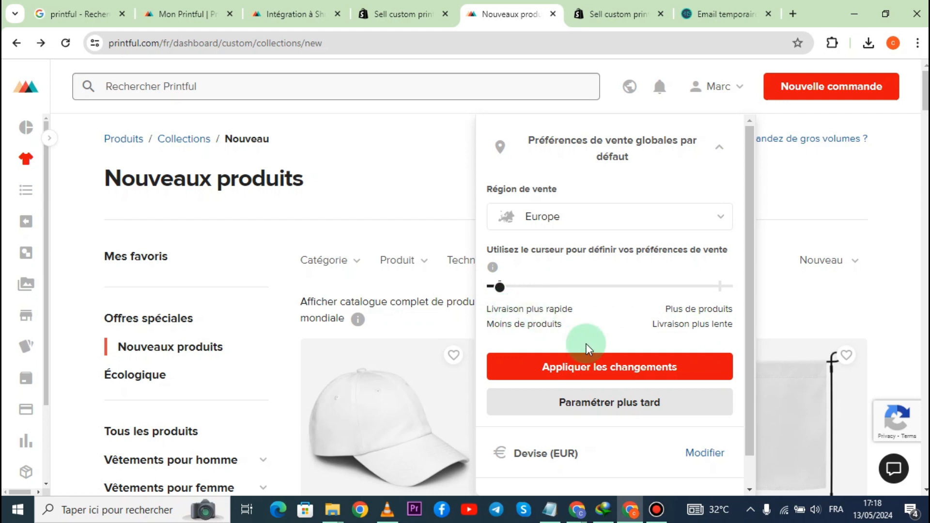
left_click(600, 372)
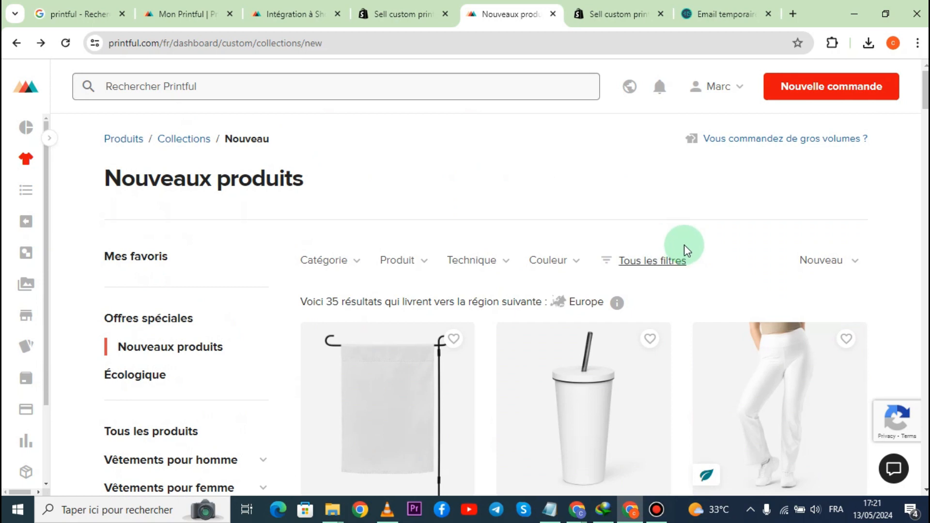
Browse the new products and open the AS Colour 5082 oversized faded t-shirt.
scroll(685, 247, "down", 6)
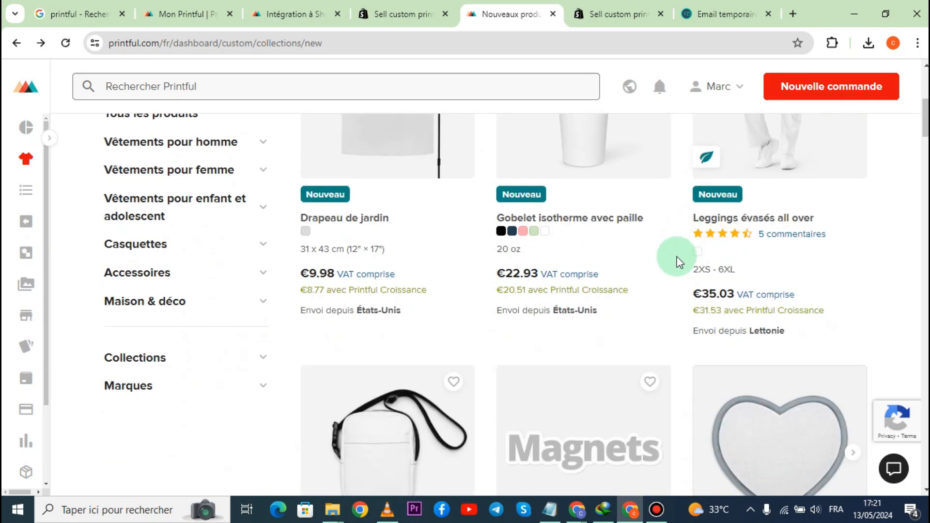
scroll(677, 262, "down", 3)
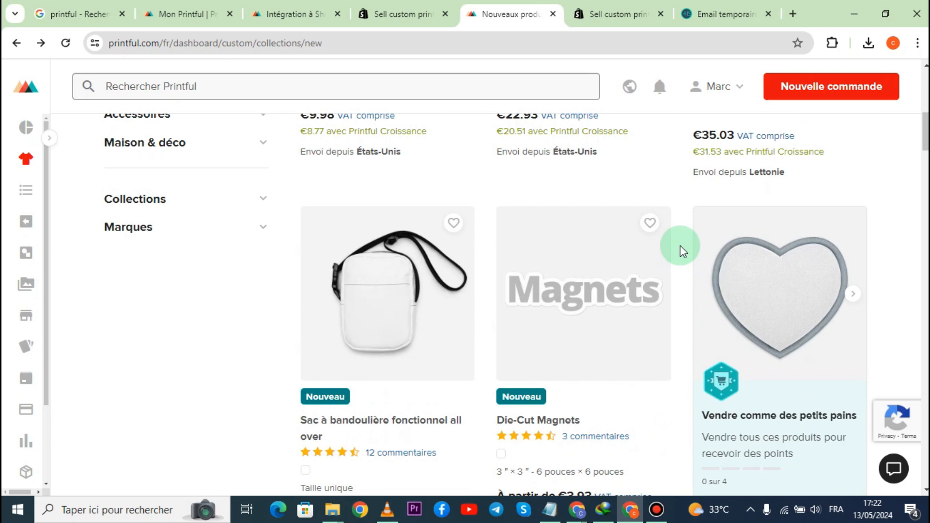
scroll(679, 245, "down", 3)
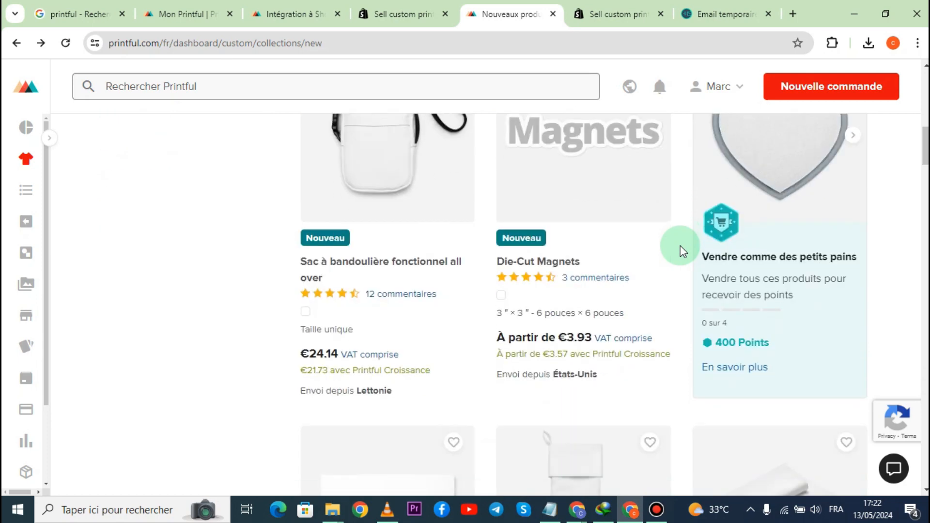
scroll(681, 248, "down", 6)
scroll(681, 248, "down", 4)
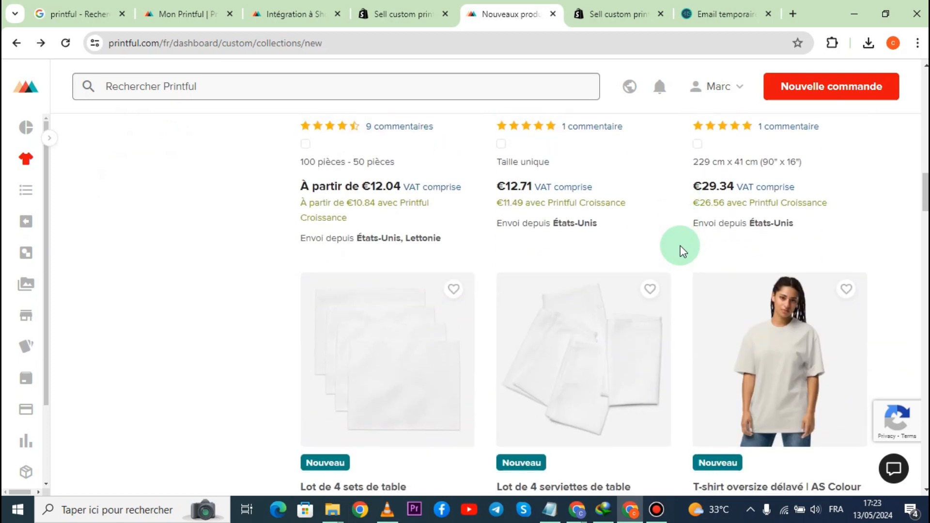
scroll(680, 246, "down", 2)
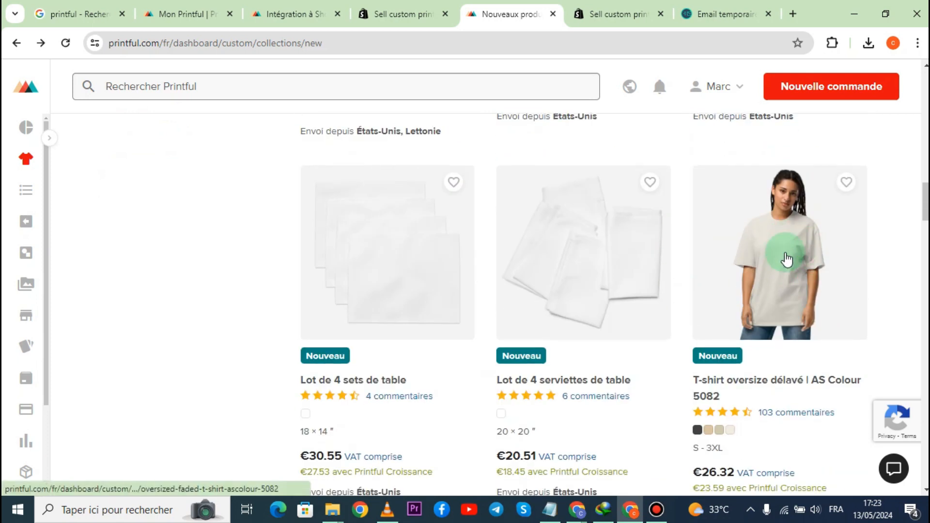
scroll(787, 247, "down", 3)
scroll(788, 246, "up", 3)
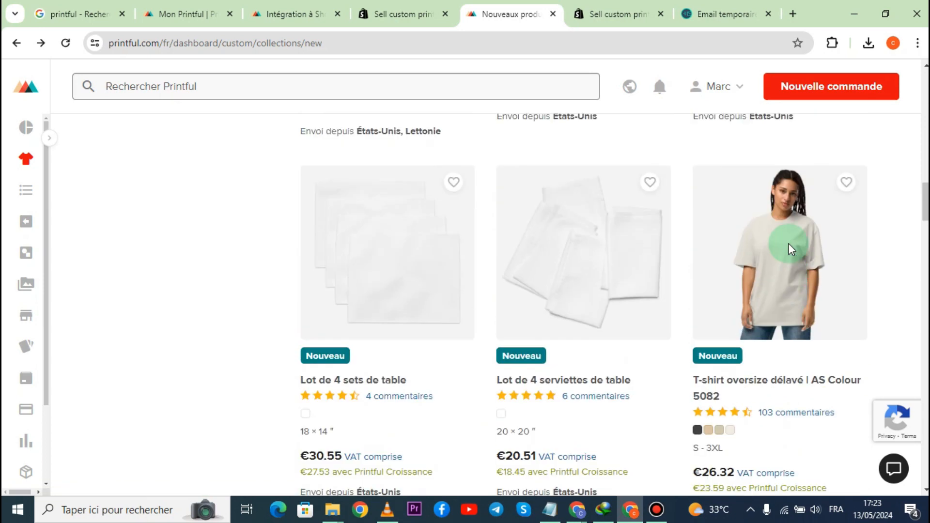
left_click(792, 242)
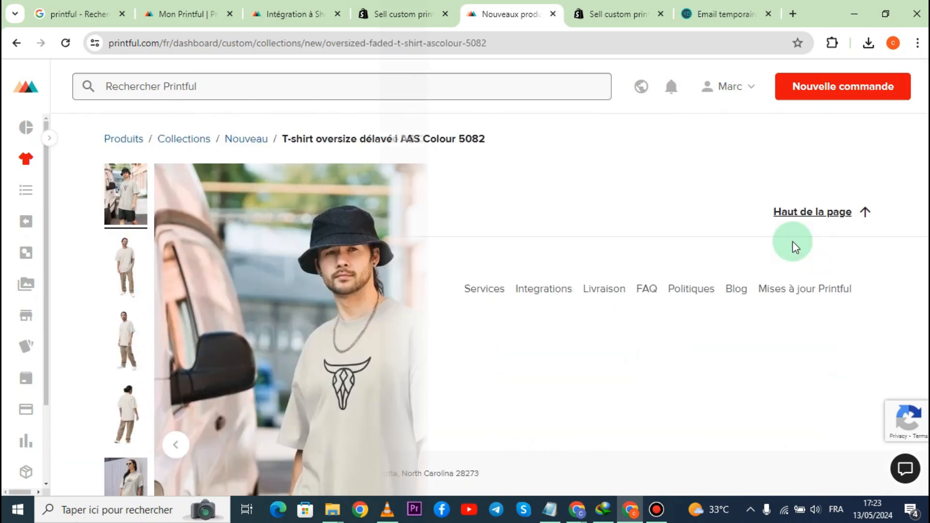
Examine the oversized faded t-shirt's product photos and details.
left_click(125, 252)
scroll(125, 252, "down", 3)
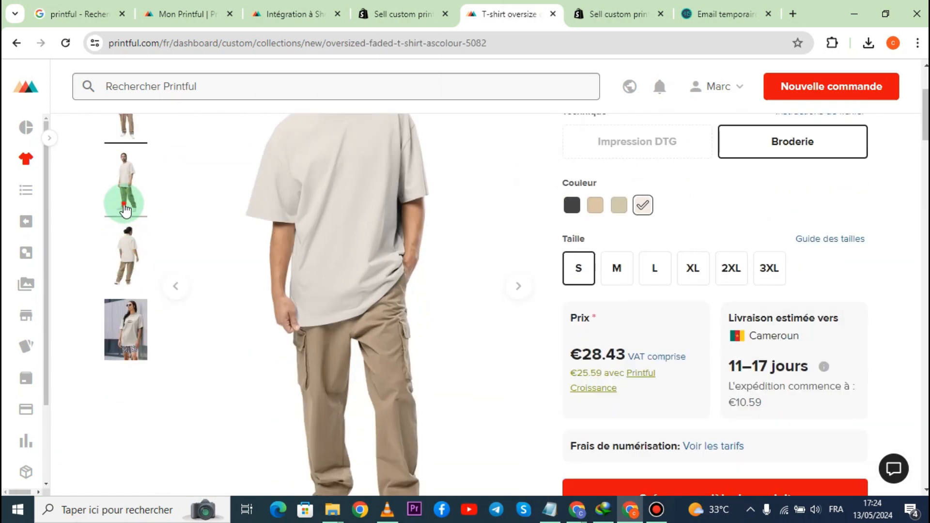
left_click(132, 257)
left_click(126, 329)
scroll(413, 253, "up", 3)
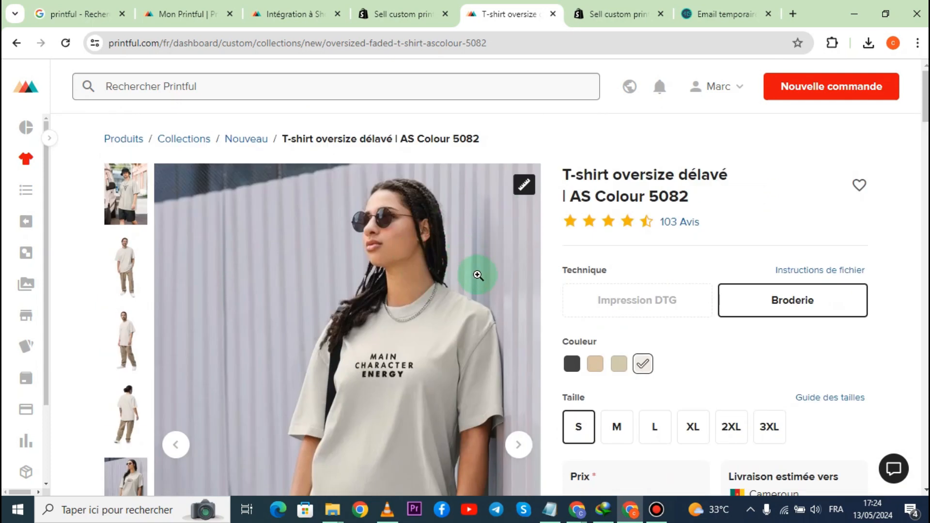
scroll(548, 250, "down", 8)
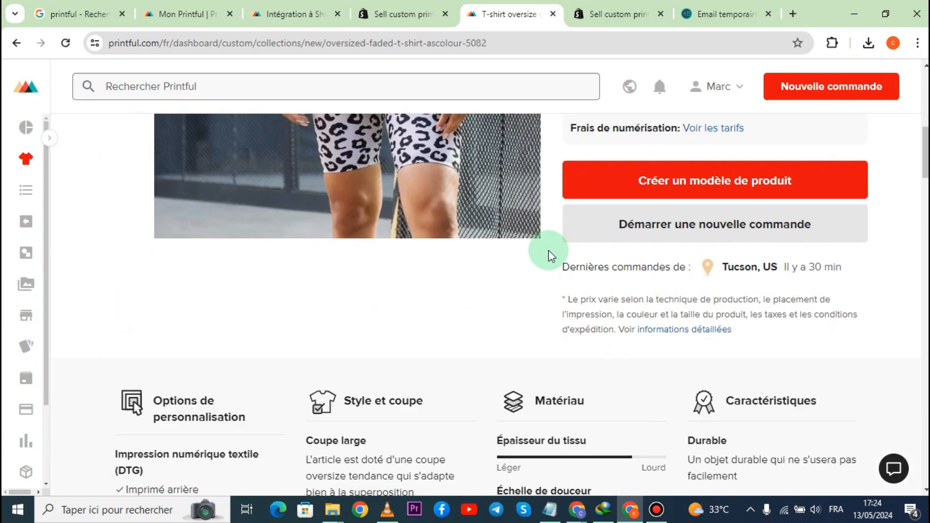
Start a product template for the t-shirt and choose the dark grey colour.
left_click(726, 184)
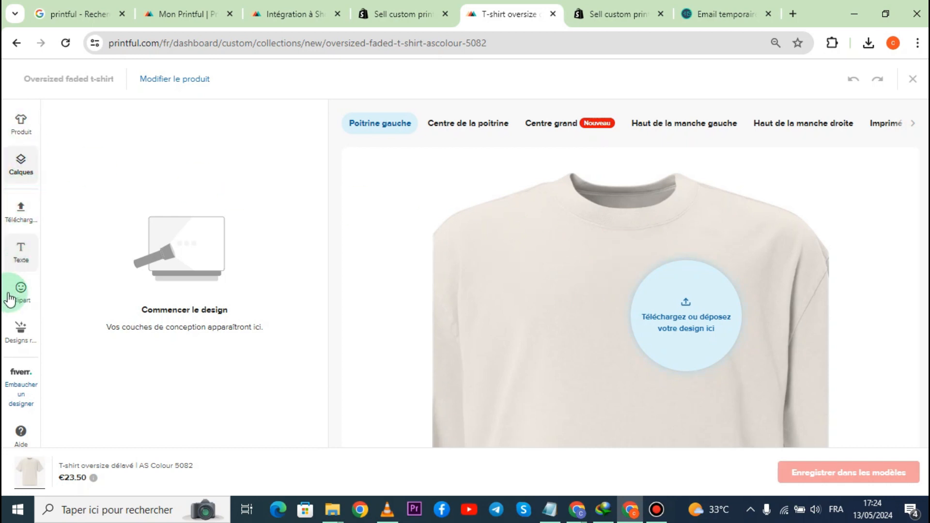
left_click(14, 141)
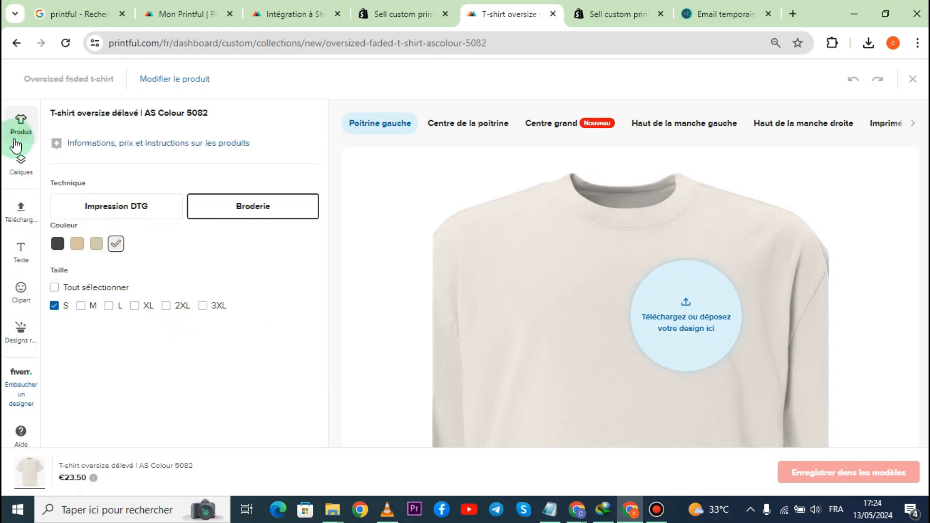
left_click(56, 247)
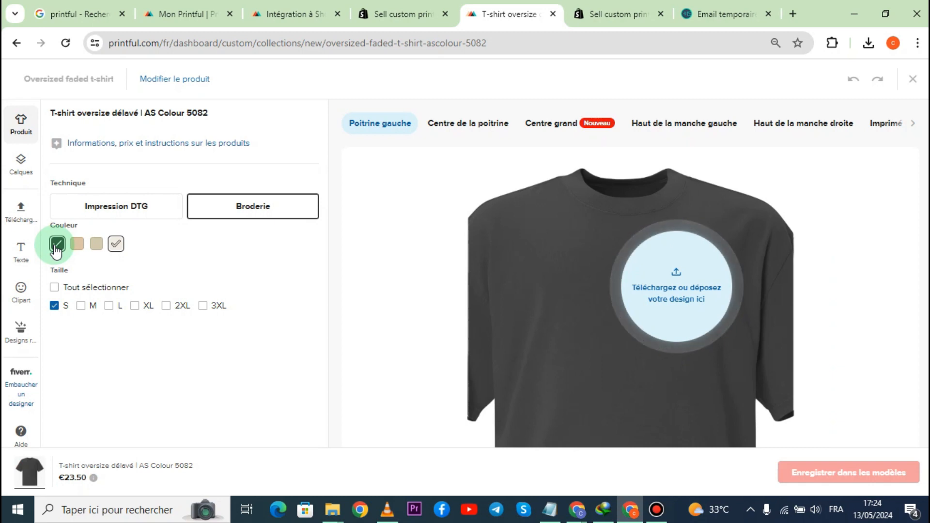
left_click(13, 168)
left_click(26, 219)
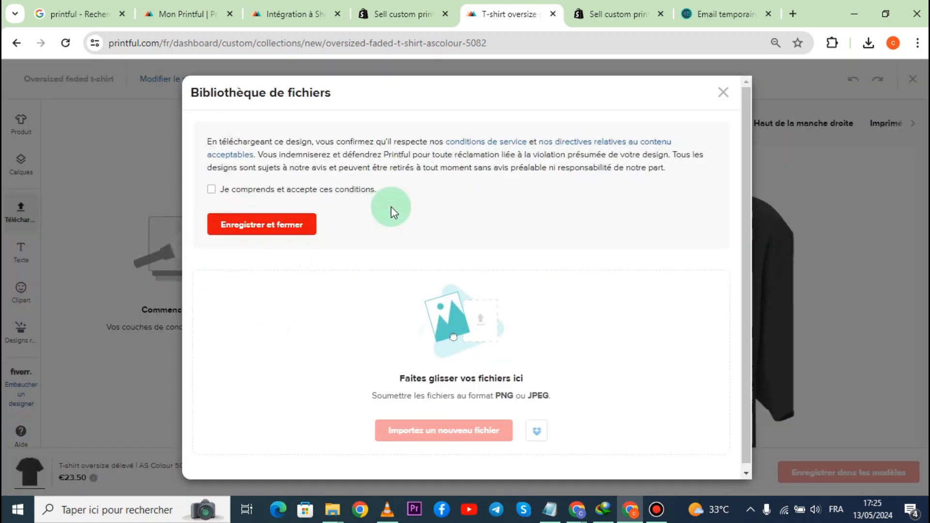
left_click(735, 99)
left_click(725, 90)
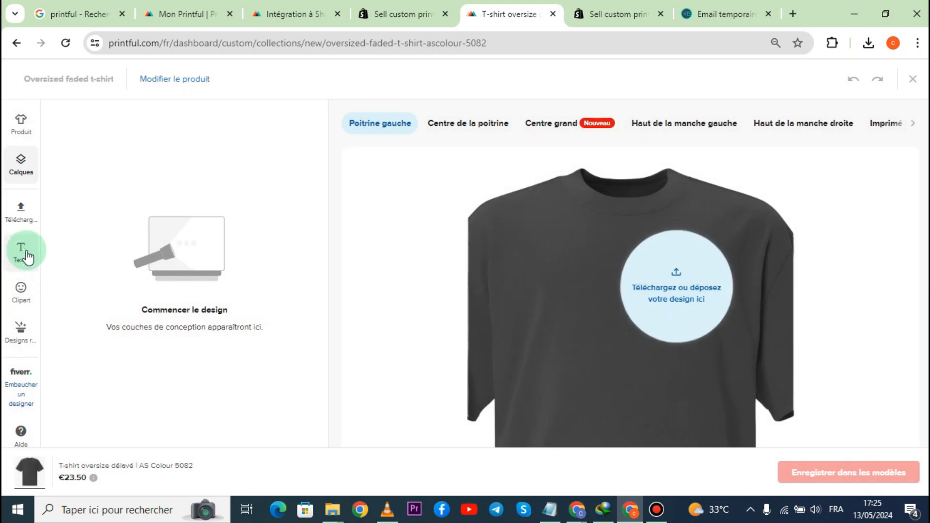
Add the text "TIKTOK" to the left chest of the dark grey t-shirt design.
left_click(22, 250)
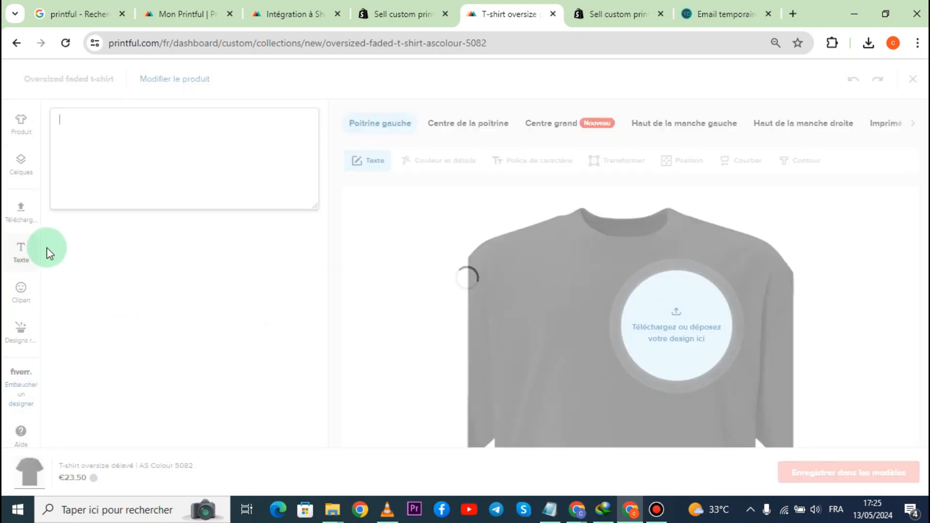
left_click(142, 153)
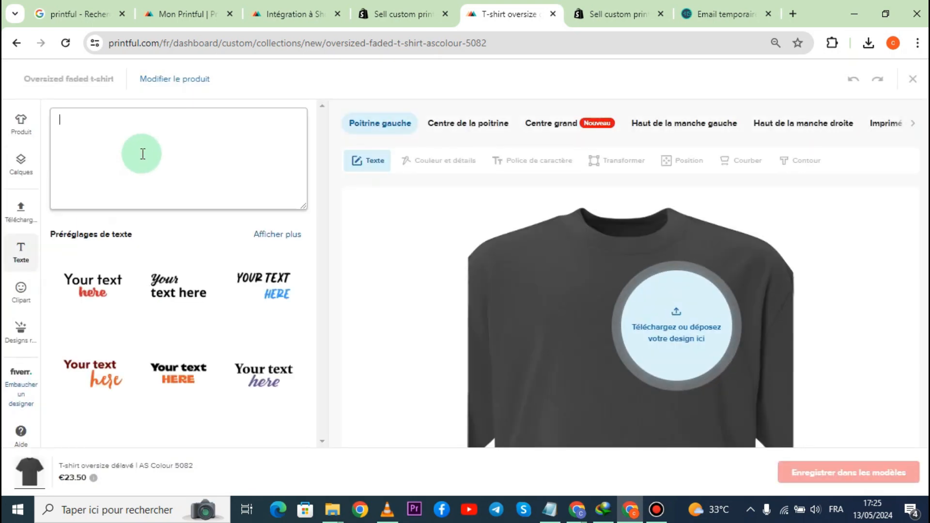
type("T")
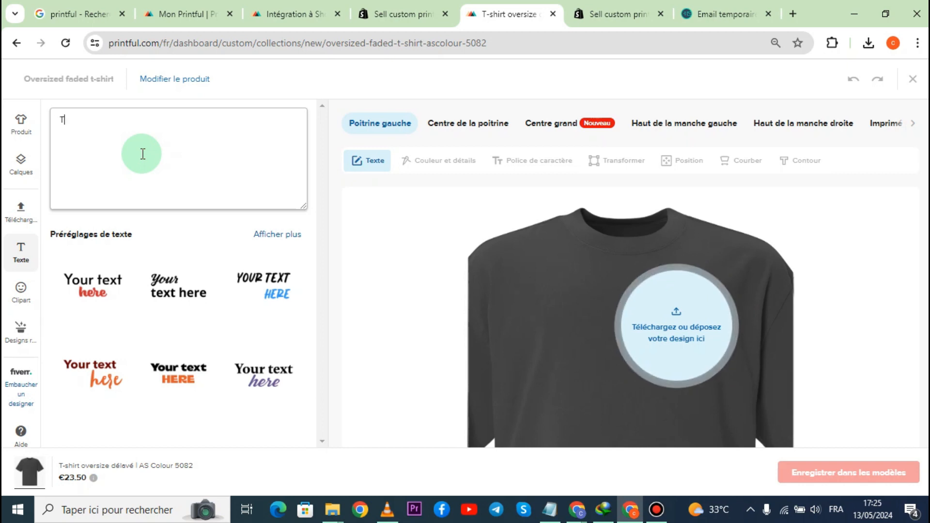
type("IKTOK")
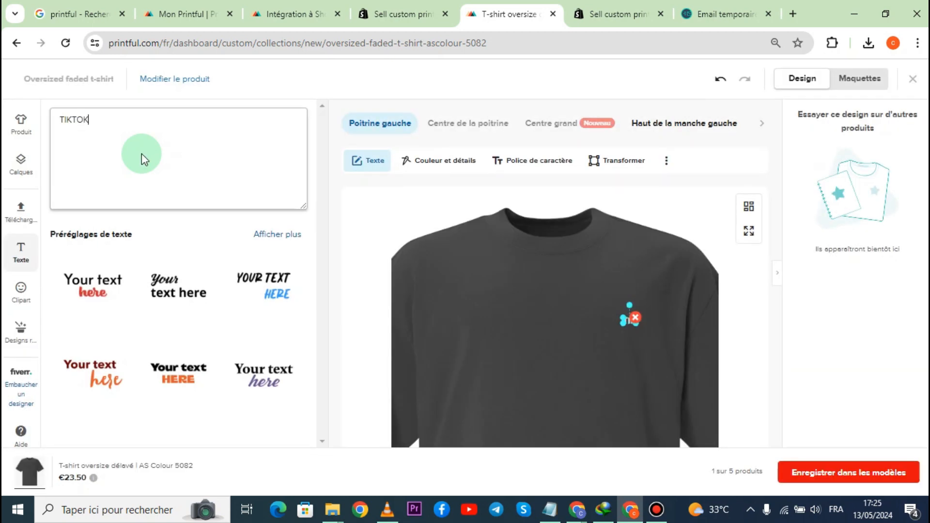
left_click(345, 222)
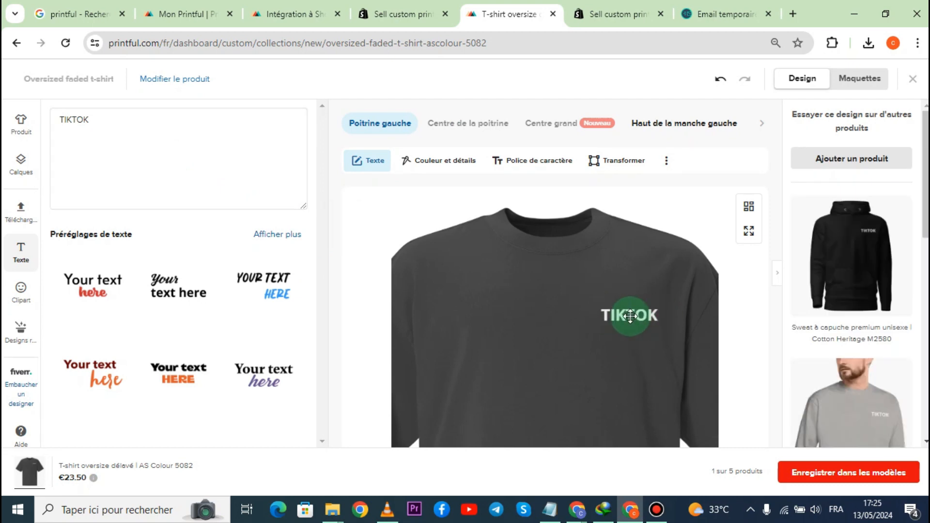
left_click(18, 300)
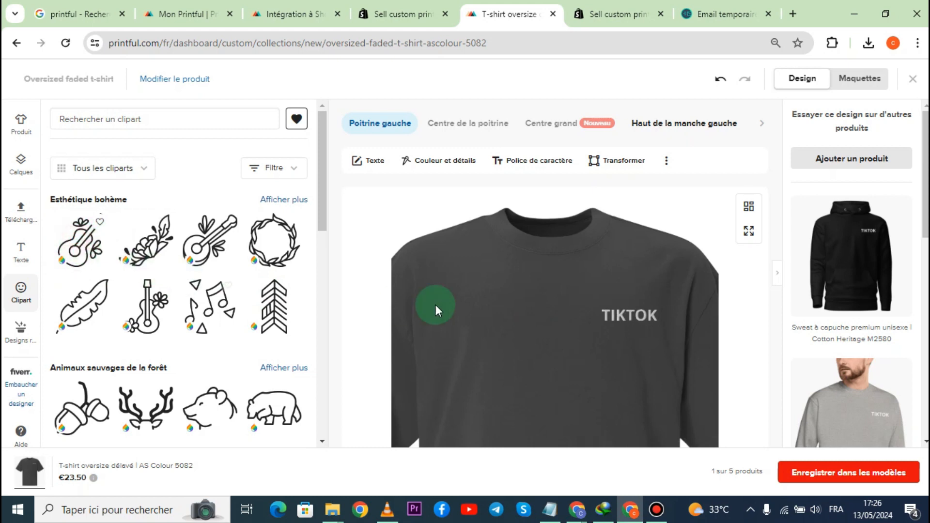
left_click_drag(557, 340, 632, 330)
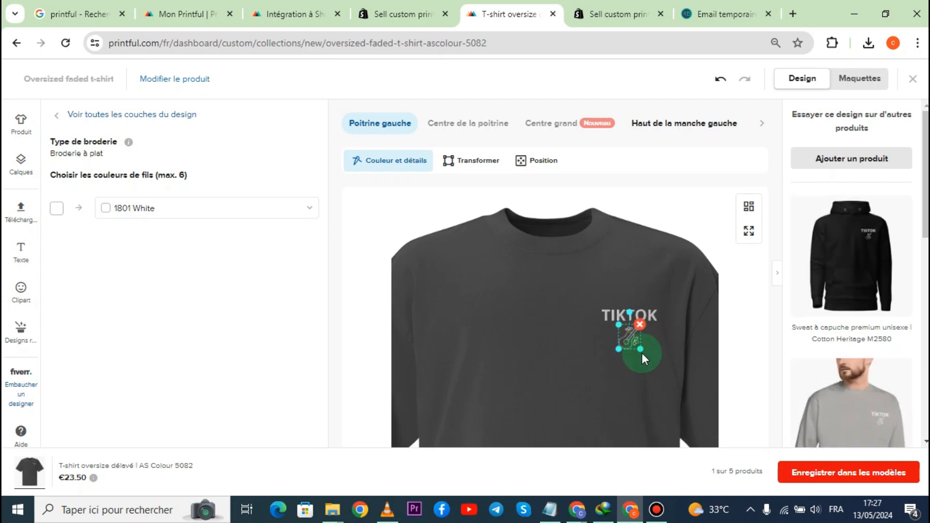
left_click(640, 324)
Set the TIKTOK text colour to 1800 Black and save the design to the product templates.
left_click(20, 330)
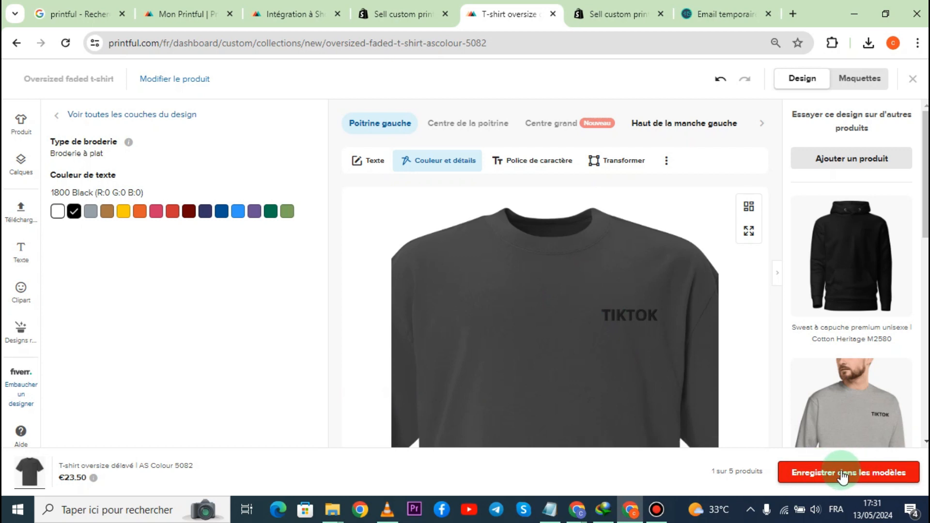
left_click(870, 473)
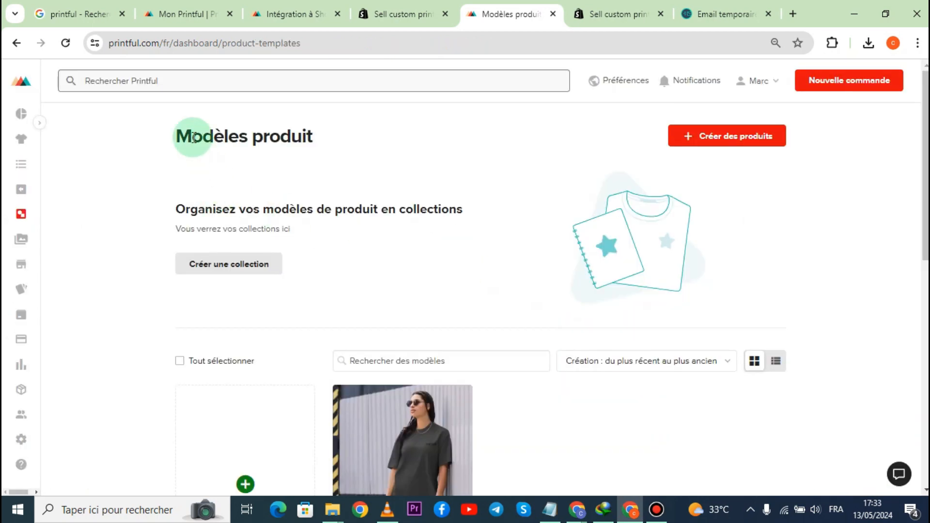
Start adding the oversized faded t-shirt template to the store.
left_click(46, 123)
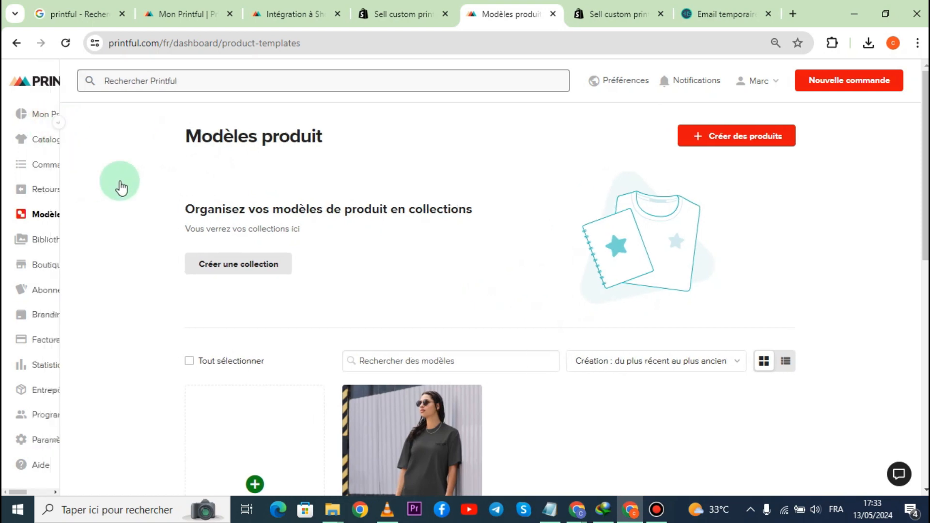
scroll(597, 227, "down", 3)
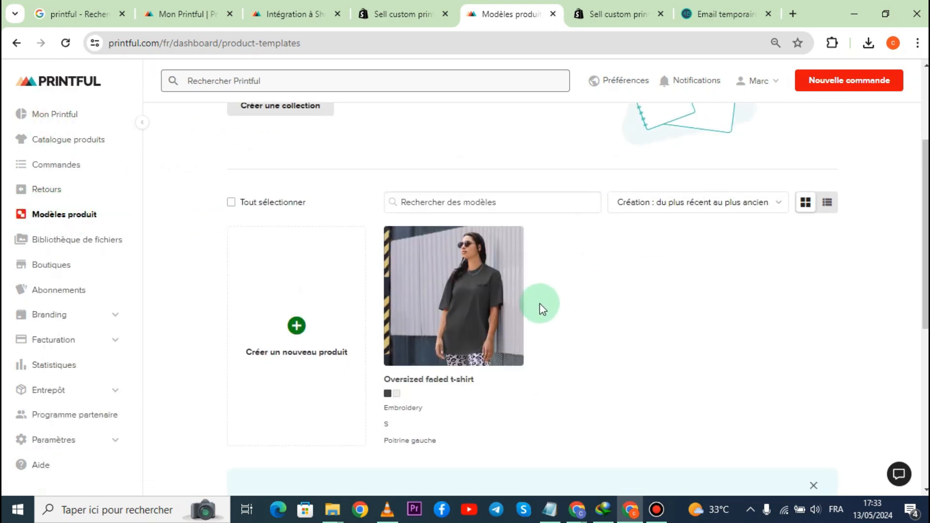
mouse_move(438, 308)
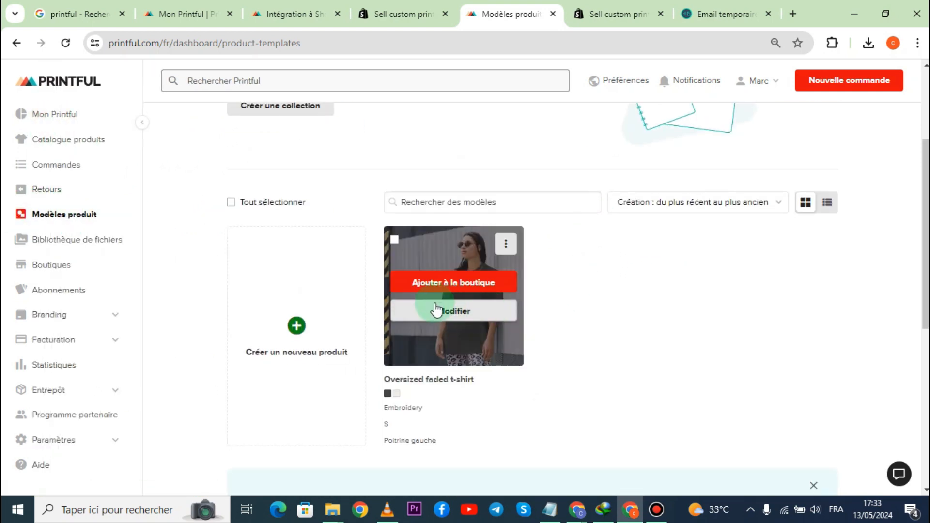
left_click(499, 293)
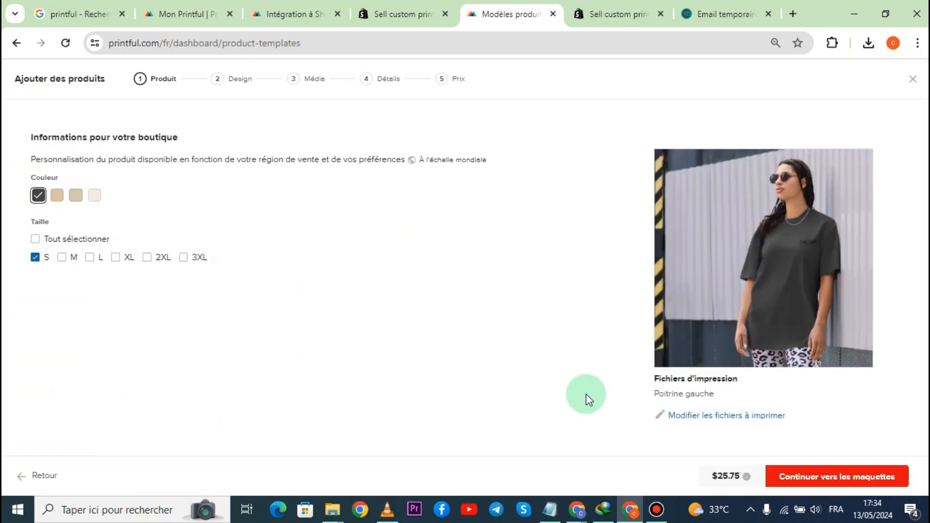
Select all four colours and sizes S, M, L and XL, then continue to the mockups.
left_click(57, 196)
left_click(77, 198)
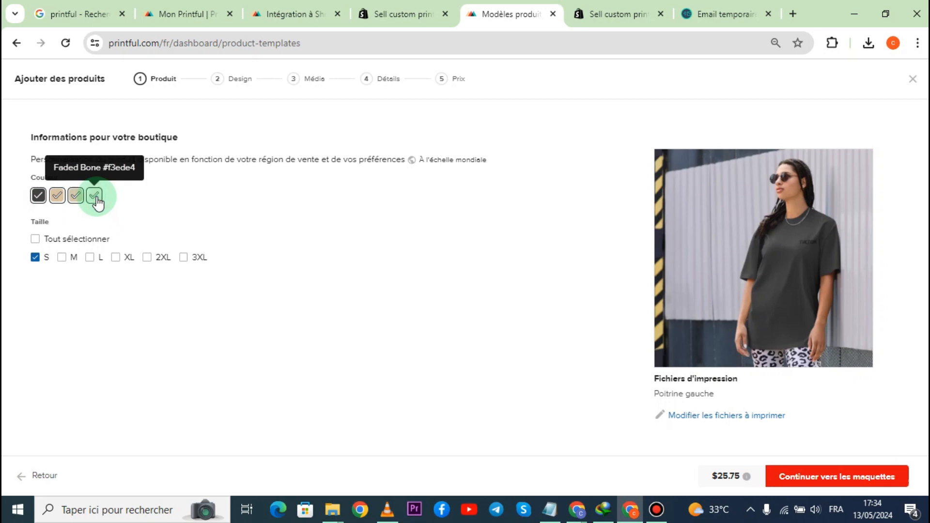
left_click(62, 257)
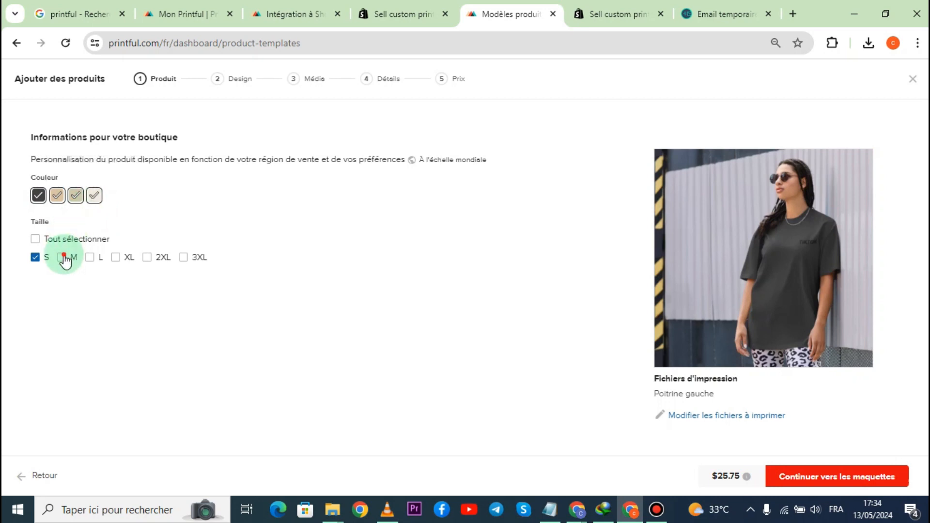
left_click(116, 258)
left_click(802, 480)
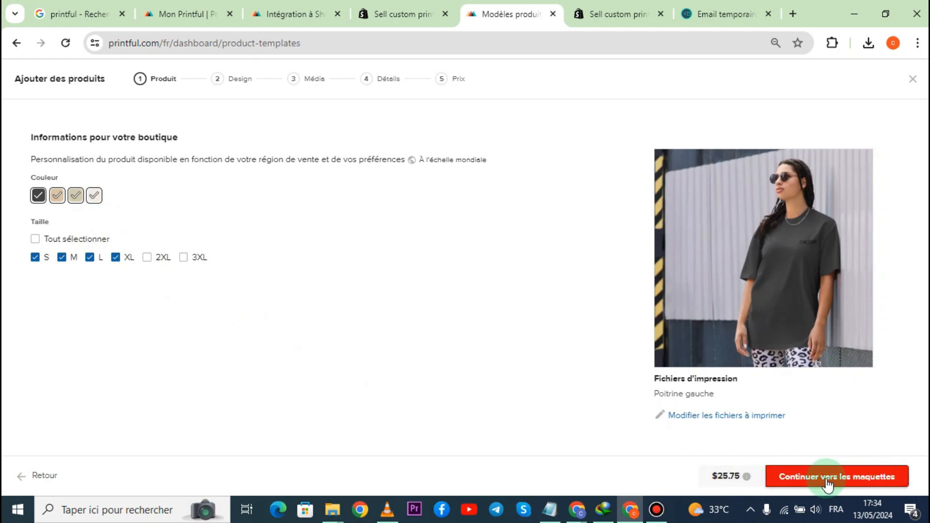
left_click(819, 484)
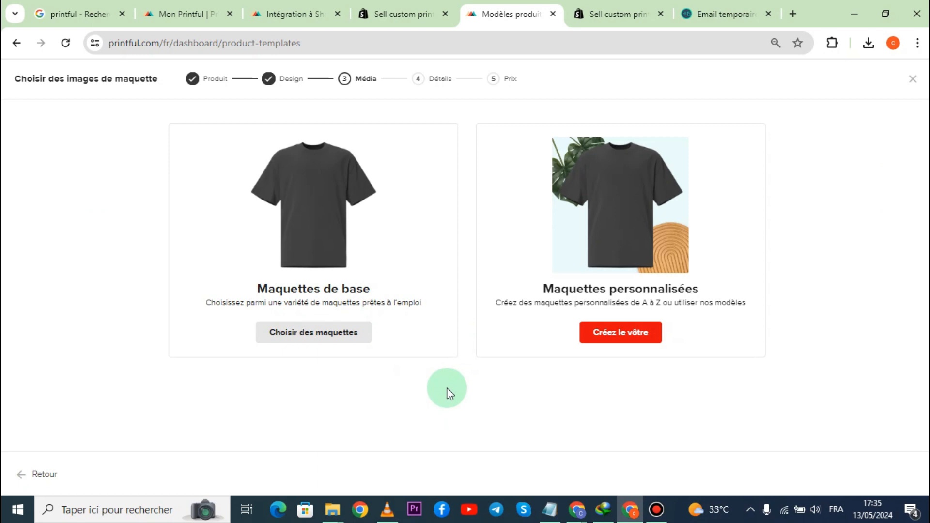
Choose basic mockups, make the front-facing model photo the main image, and continue to the details.
left_click(339, 334)
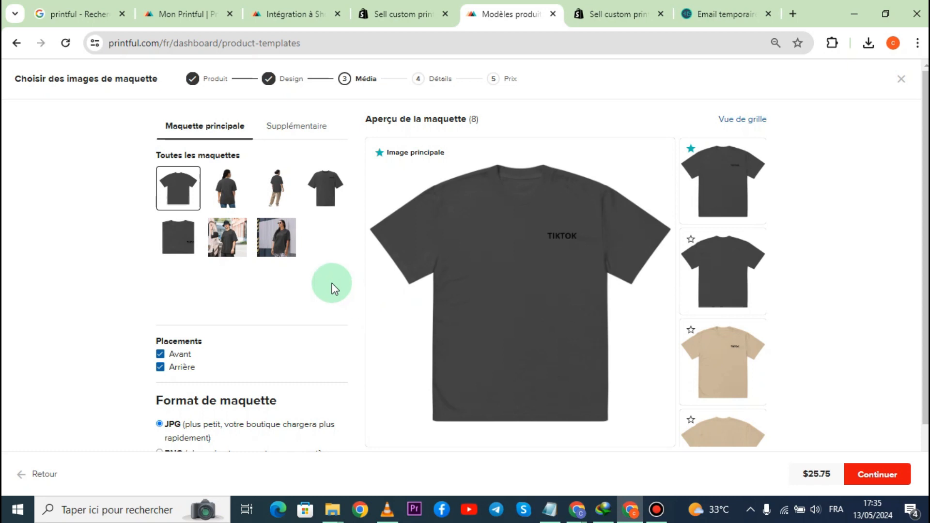
left_click(235, 191)
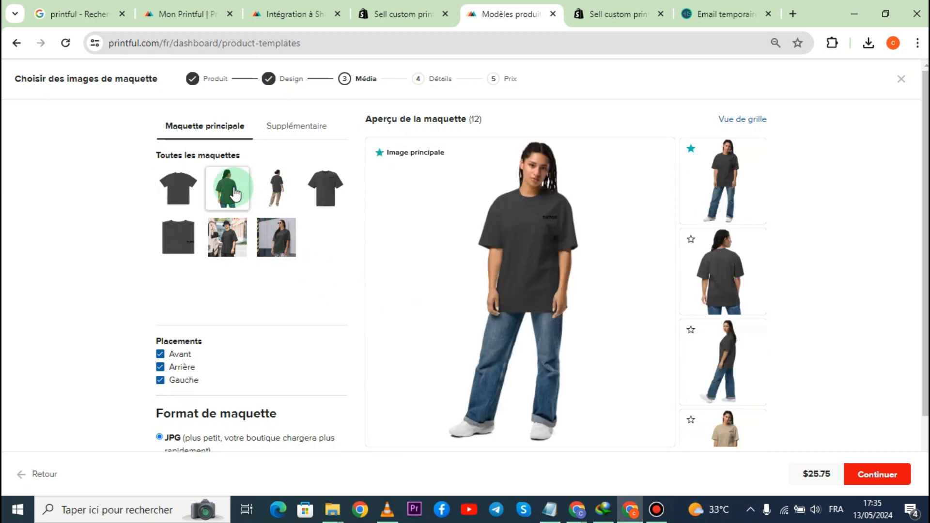
left_click(869, 477)
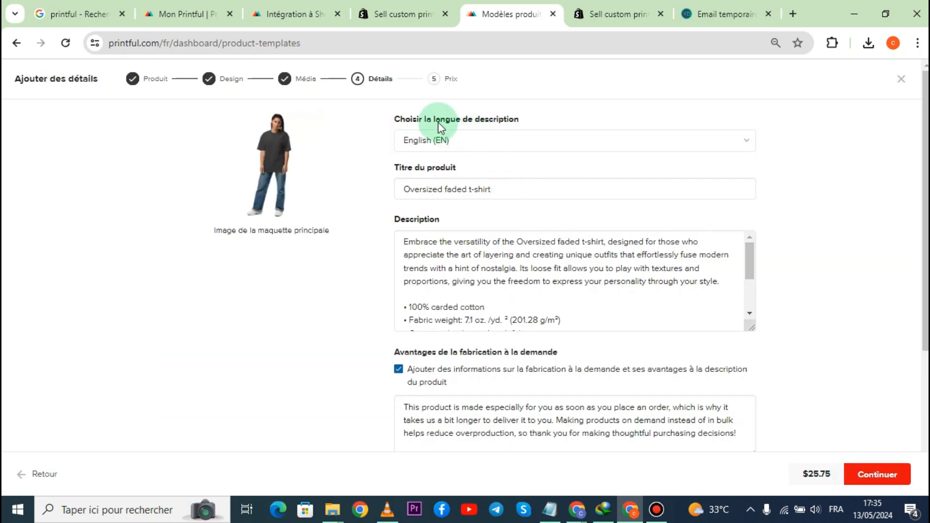
Switch the description language to Français (FR) and shorten the product title to "T-shirt oversize".
left_click(572, 144)
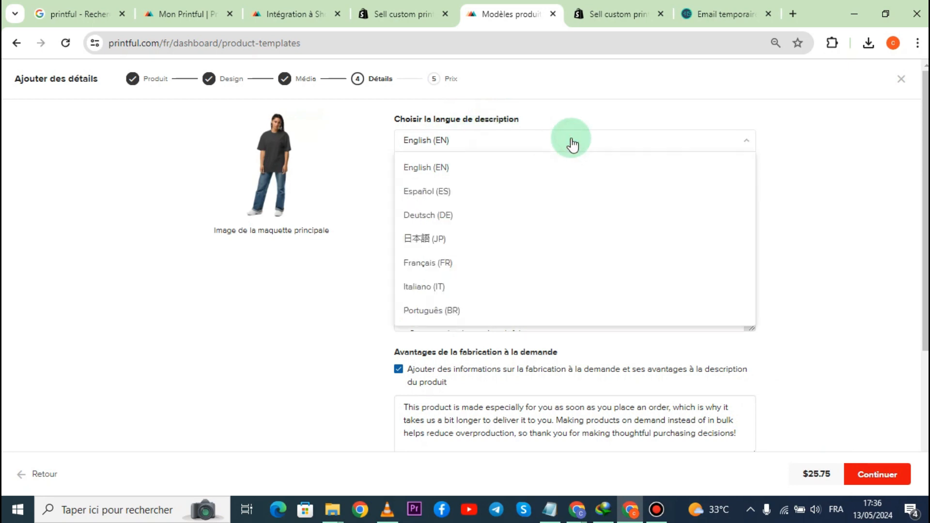
left_click(476, 264)
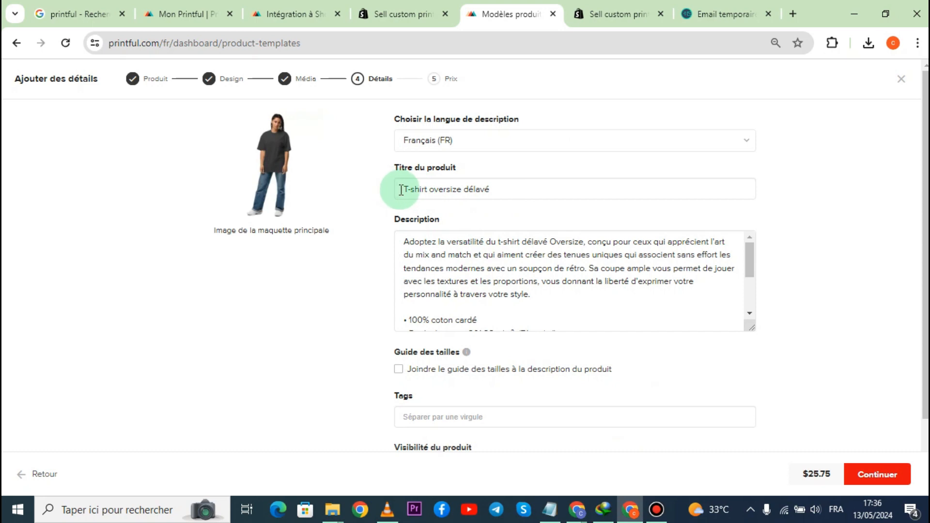
double_click(514, 189)
key("BackSpace")
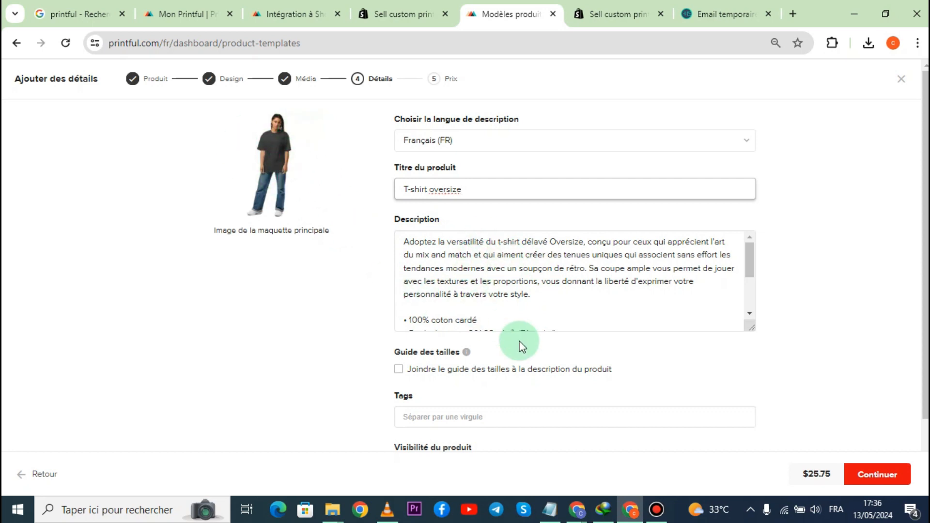
Review the tags and product visibility options and continue to the pricing step.
scroll(519, 344, "down", 2)
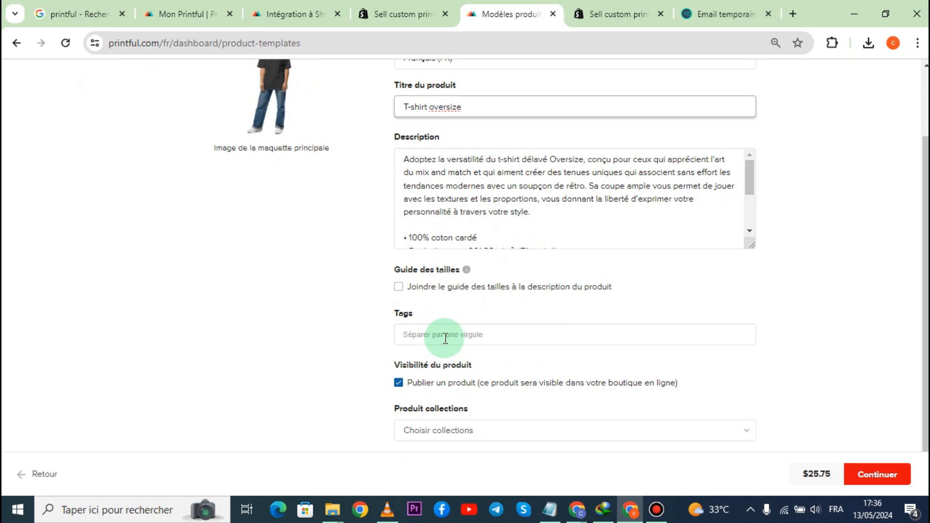
left_click(477, 333)
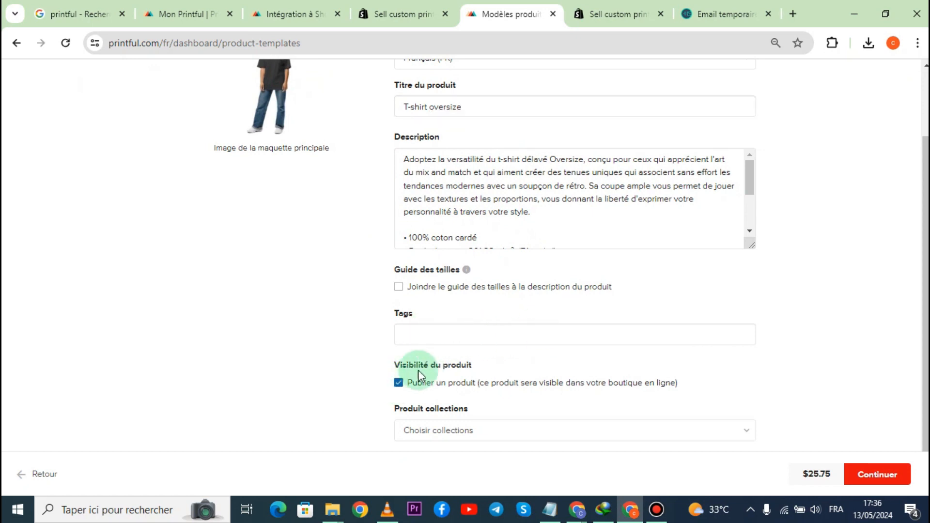
left_click(398, 384)
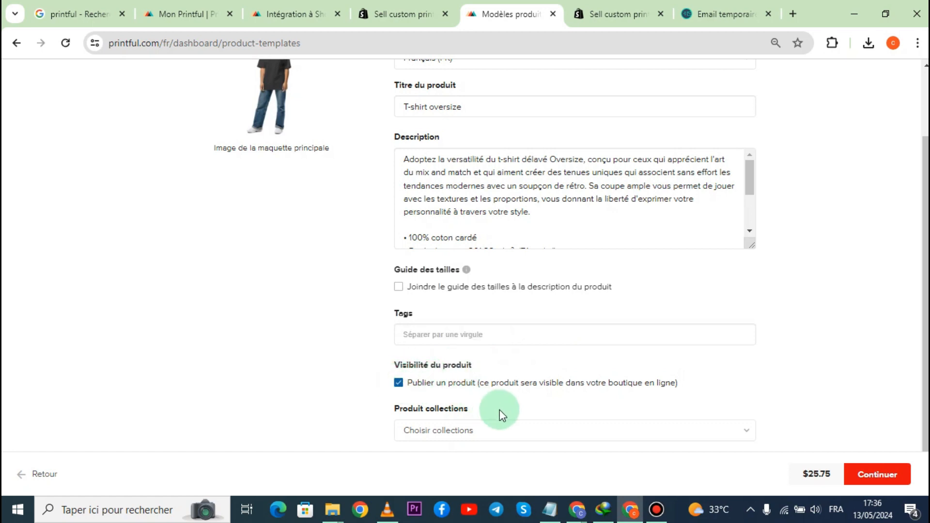
left_click(878, 474)
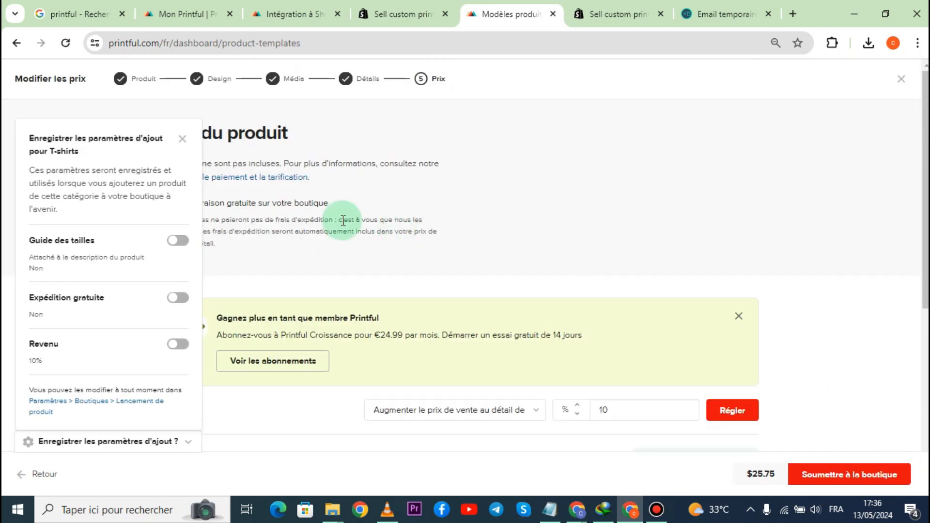
Dismiss the add-settings panel and toggle the free shipping option for the store.
left_click(503, 155)
left_click_drag(307, 131, 177, 129)
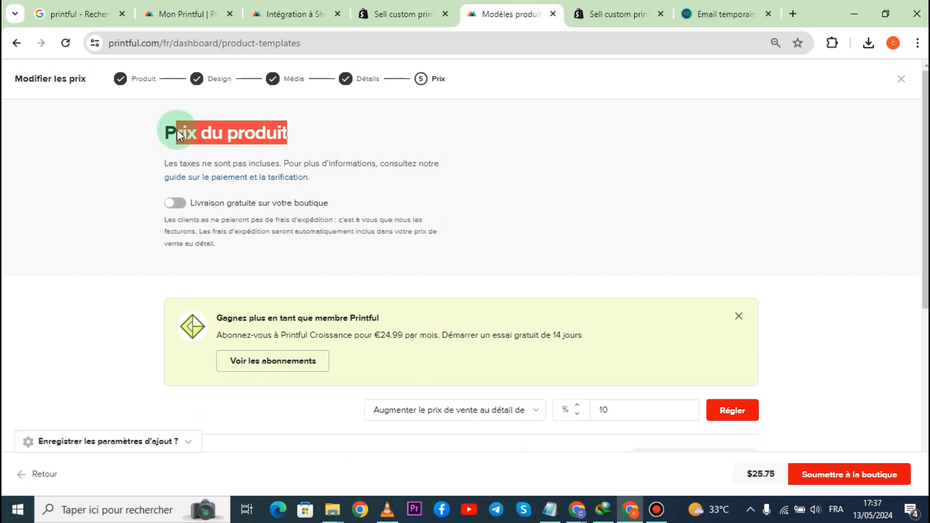
left_click(466, 147)
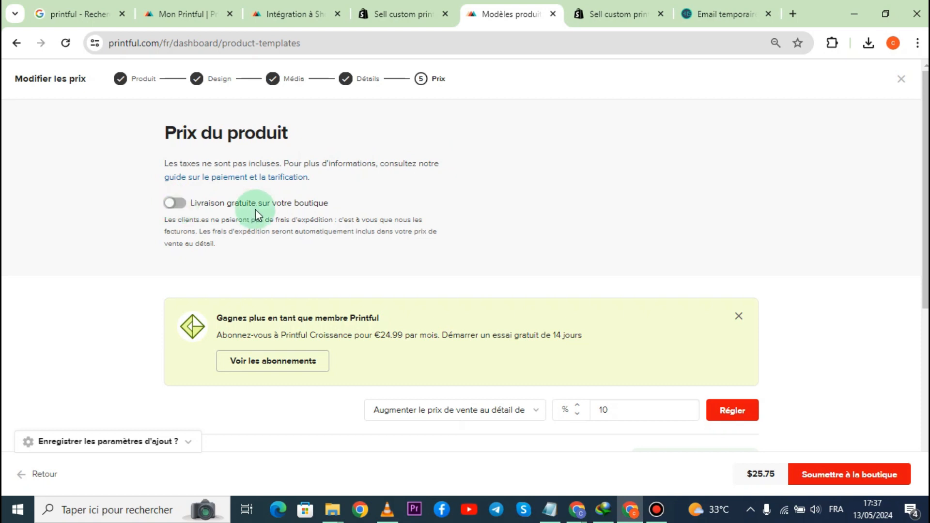
left_click(178, 205)
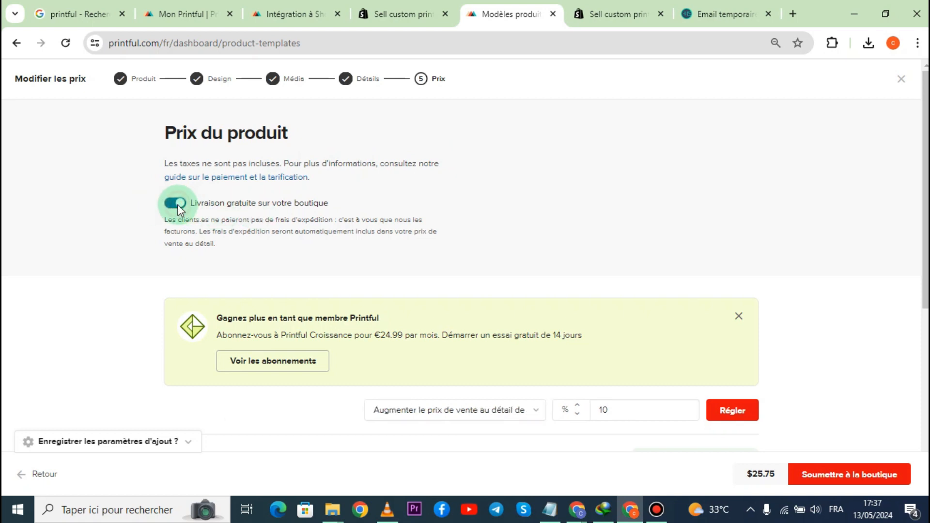
left_click(177, 203)
Examine the Printful price, retail price and estimated earnings for each size variant.
scroll(435, 203, "down", 1)
scroll(463, 228, "down", 3)
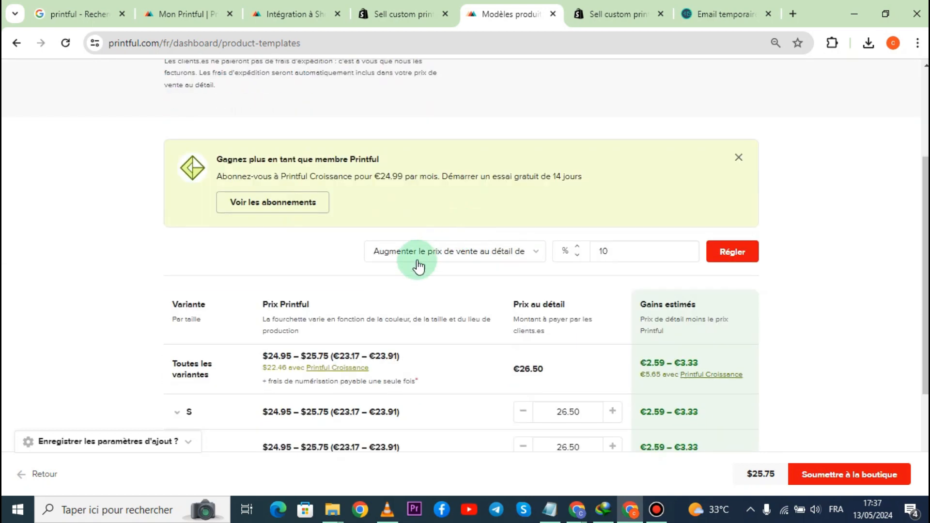
scroll(324, 308, "down", 3)
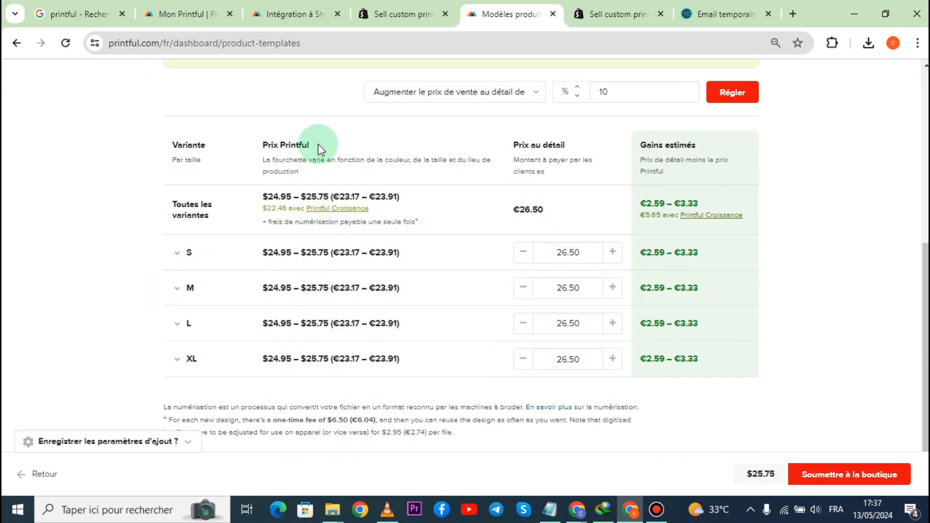
left_click_drag(319, 147, 261, 145)
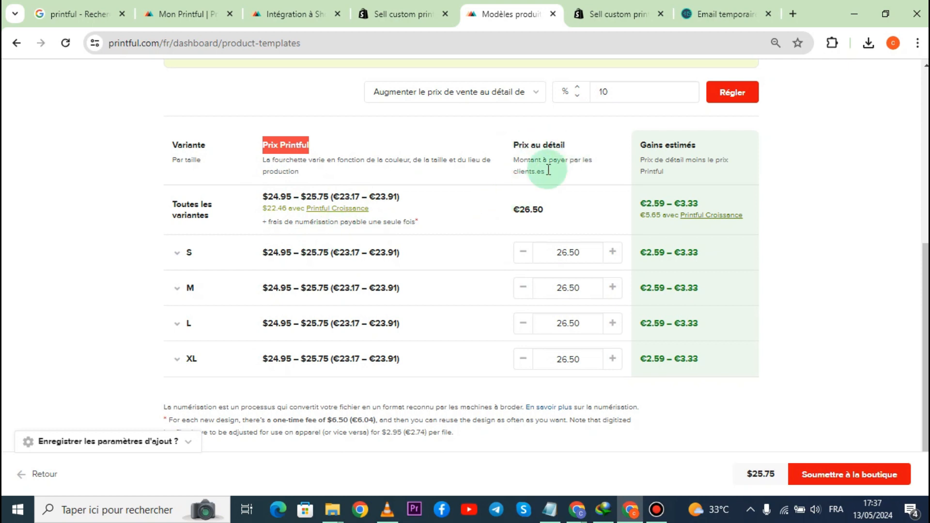
left_click_drag(636, 144, 705, 147)
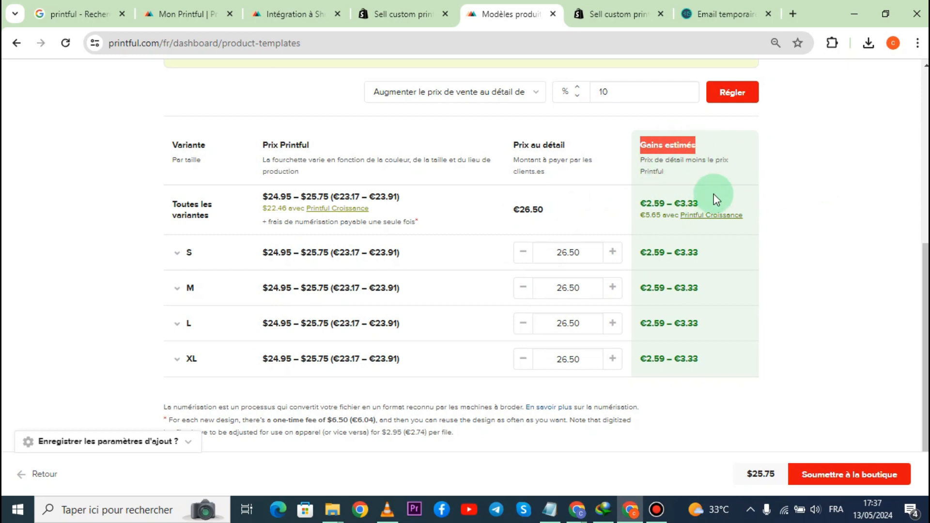
left_click(782, 231)
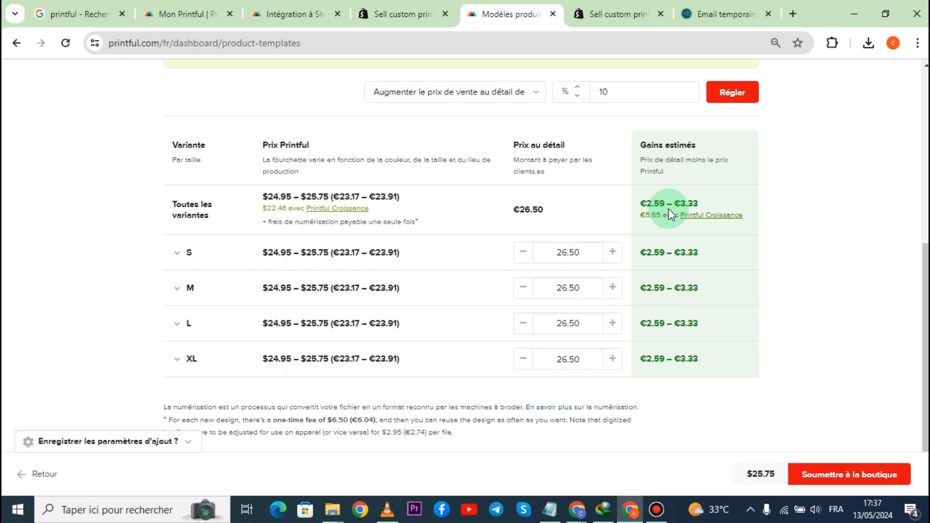
Lower the S size retail price to €24.50 and submit the product to the store.
left_click(520, 255)
left_click(520, 256)
left_click(520, 256)
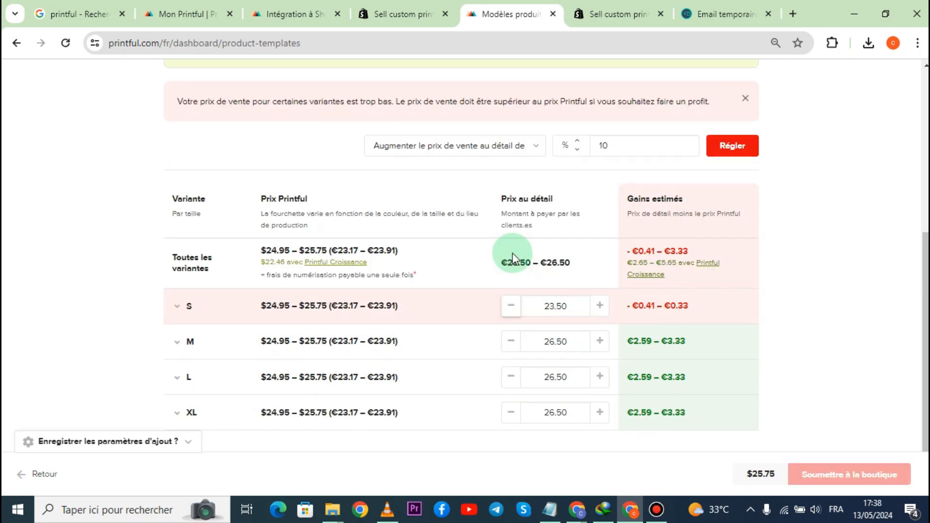
left_click(599, 308)
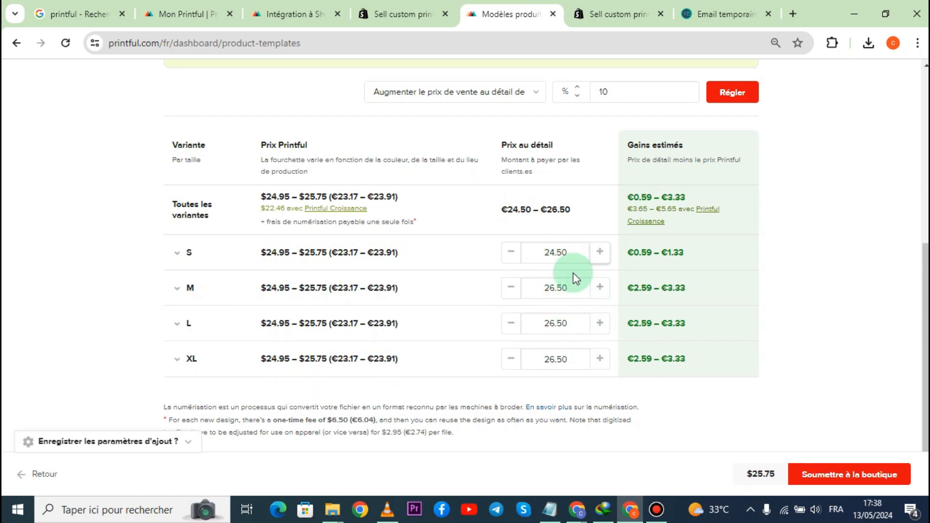
left_click(833, 475)
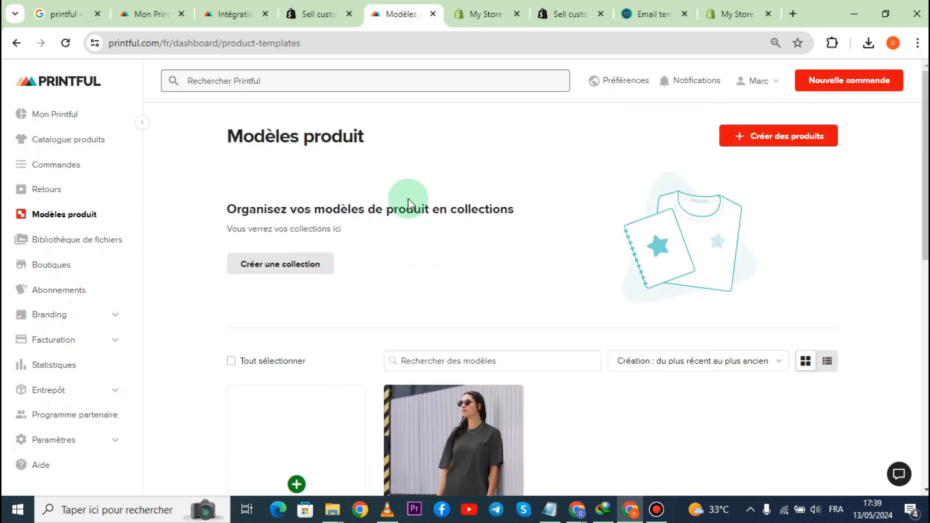
Open the T-shirt oversize product in the Shopify admin and review its description, media and details.
left_click(491, 18)
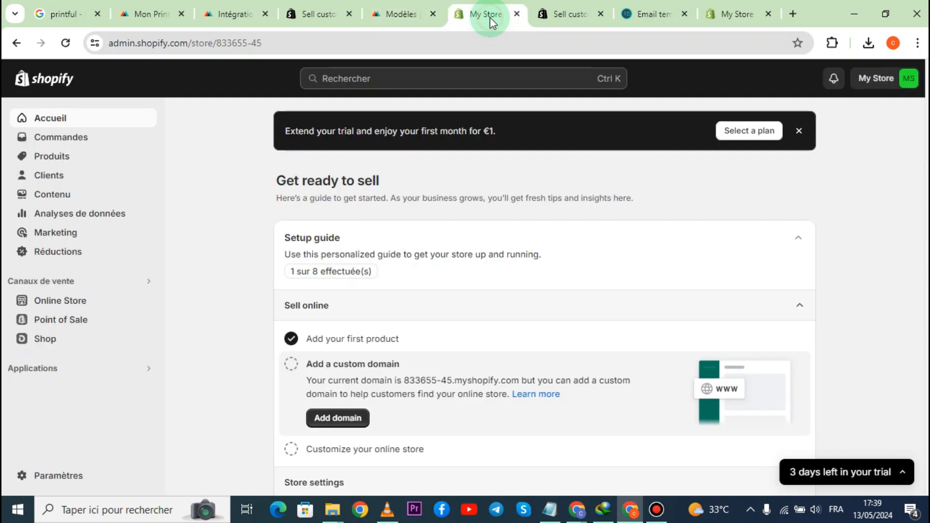
left_click(41, 158)
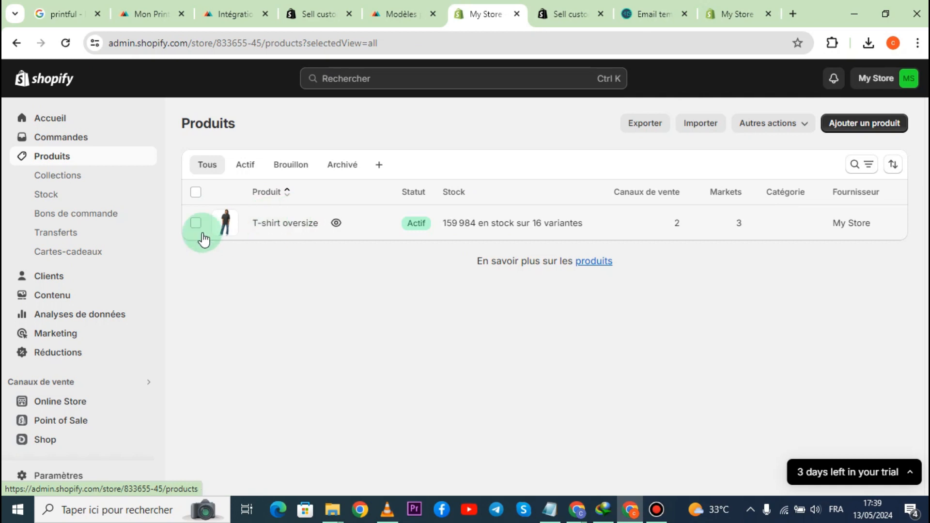
left_click(284, 227)
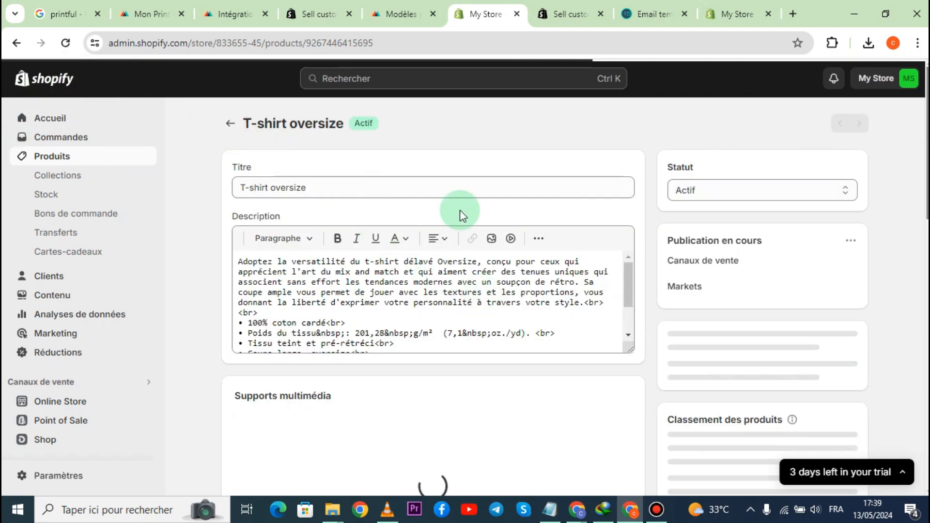
scroll(445, 266, "down", 3)
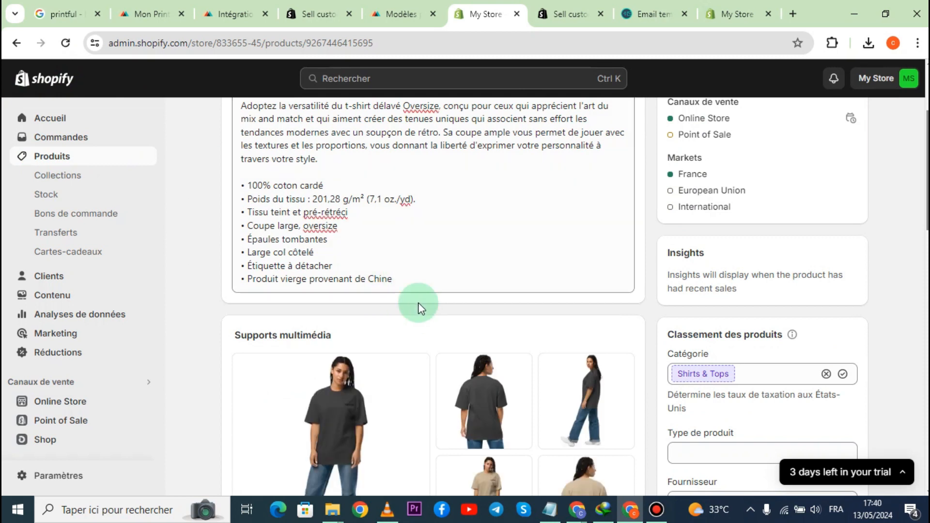
scroll(418, 304, "down", 3)
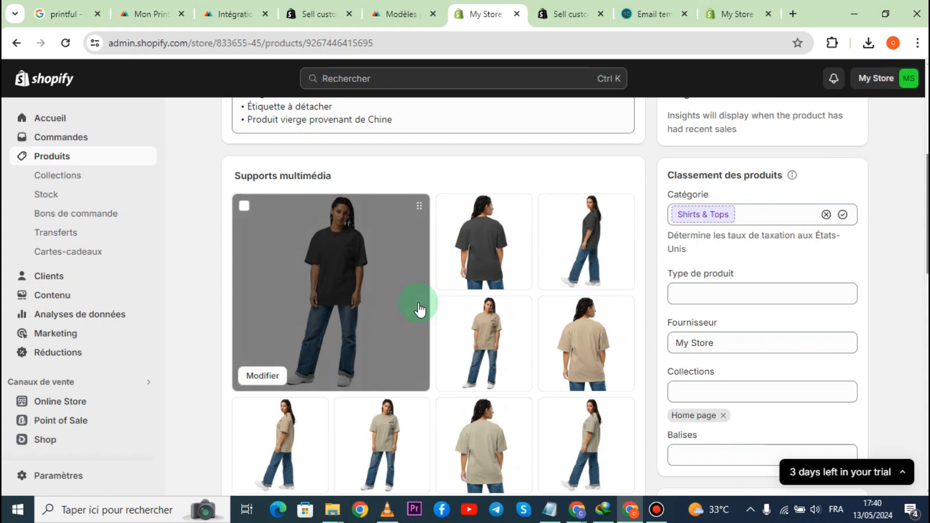
scroll(419, 310, "up", 6)
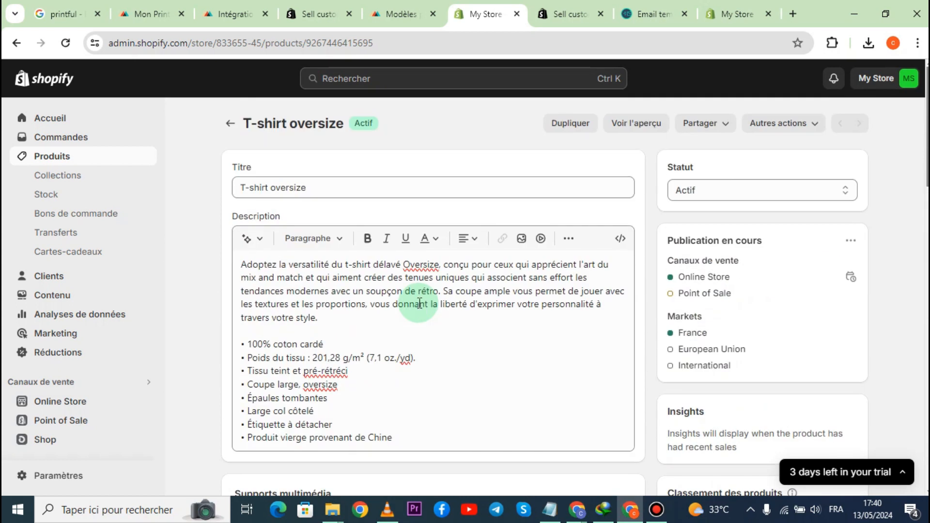
left_click(394, 21)
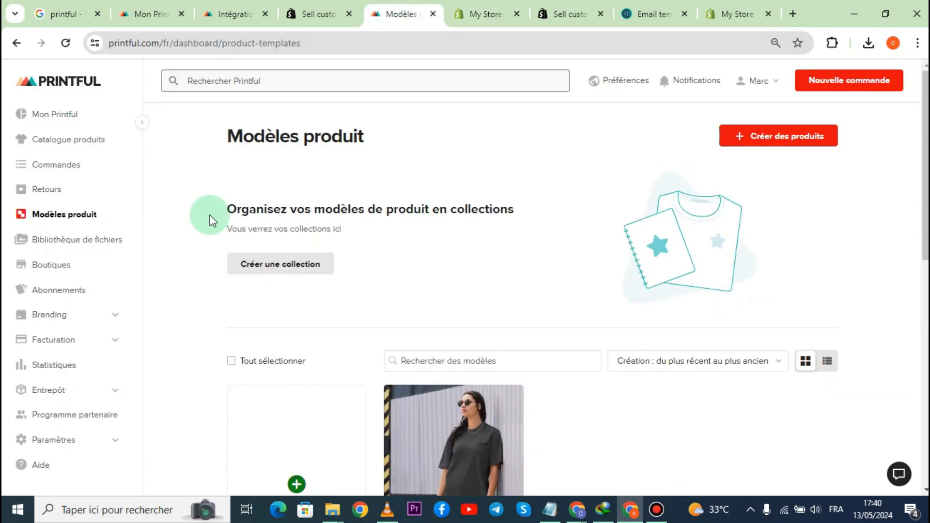